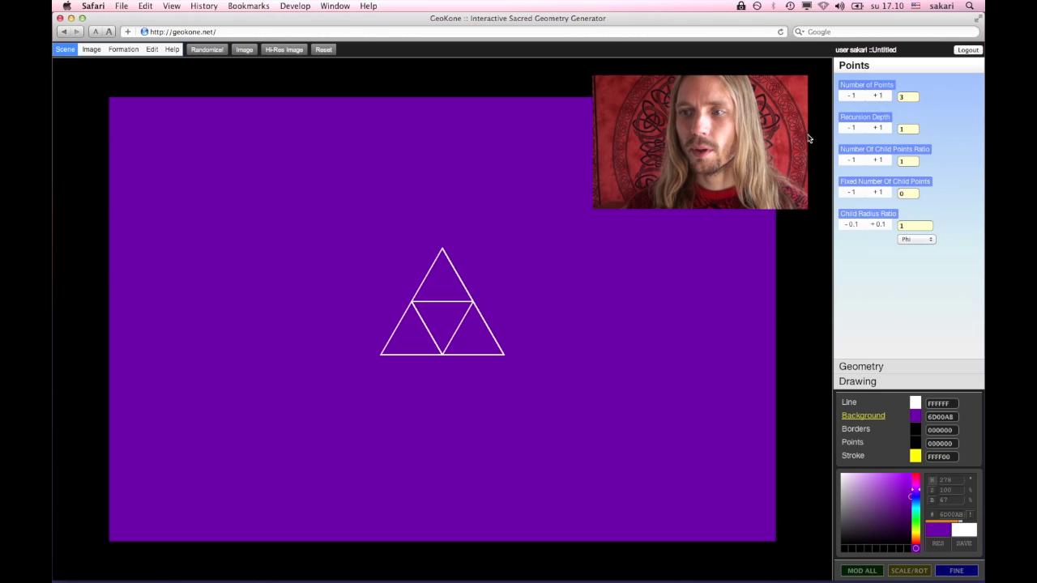
Set the form's recursion depth to 0
click(917, 96)
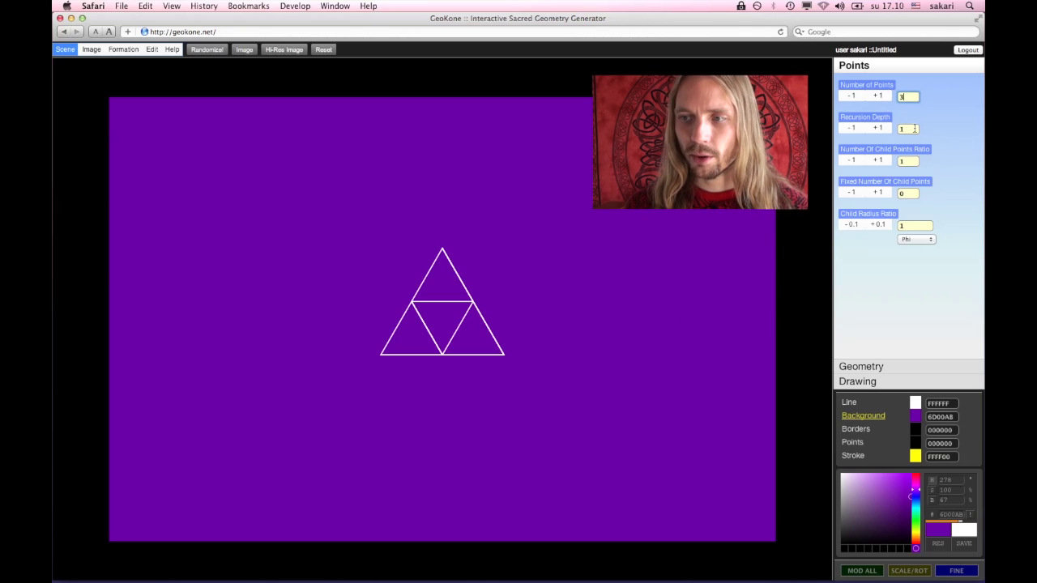
click(915, 128)
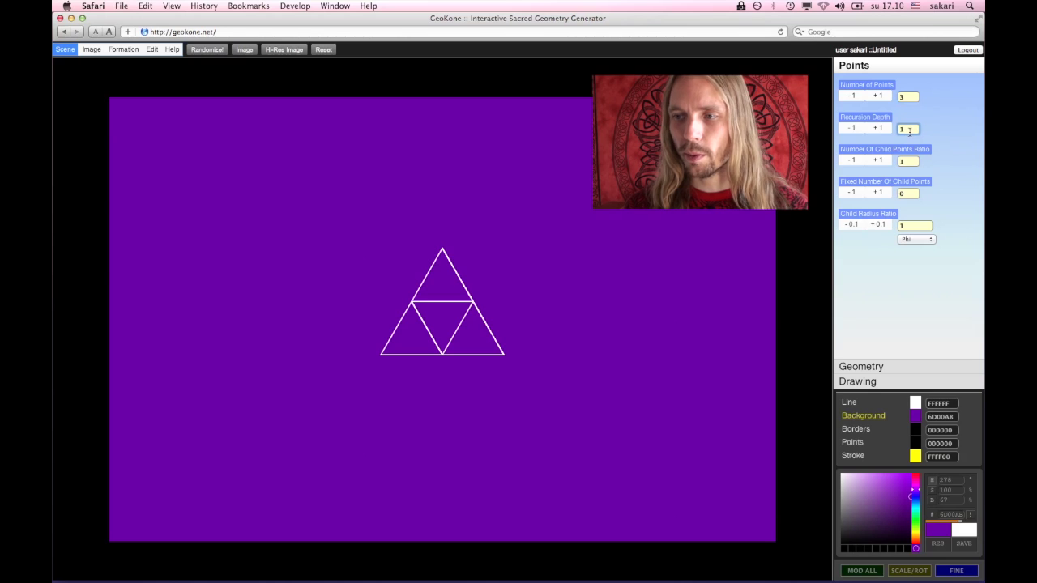
click(852, 128)
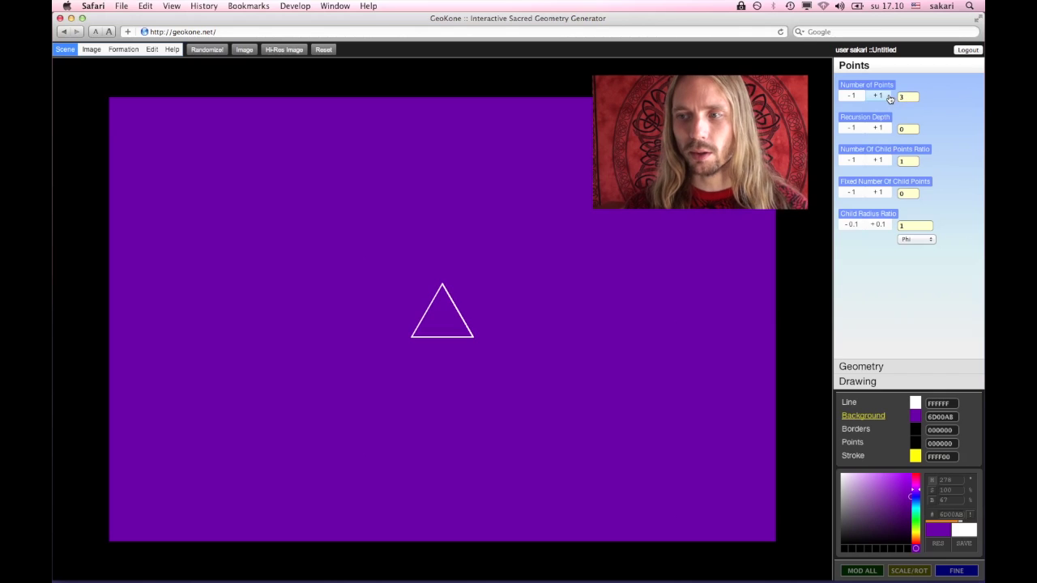
Try 6 points for the triangle and return the number of points to 3
double_click(889, 98)
click(889, 98)
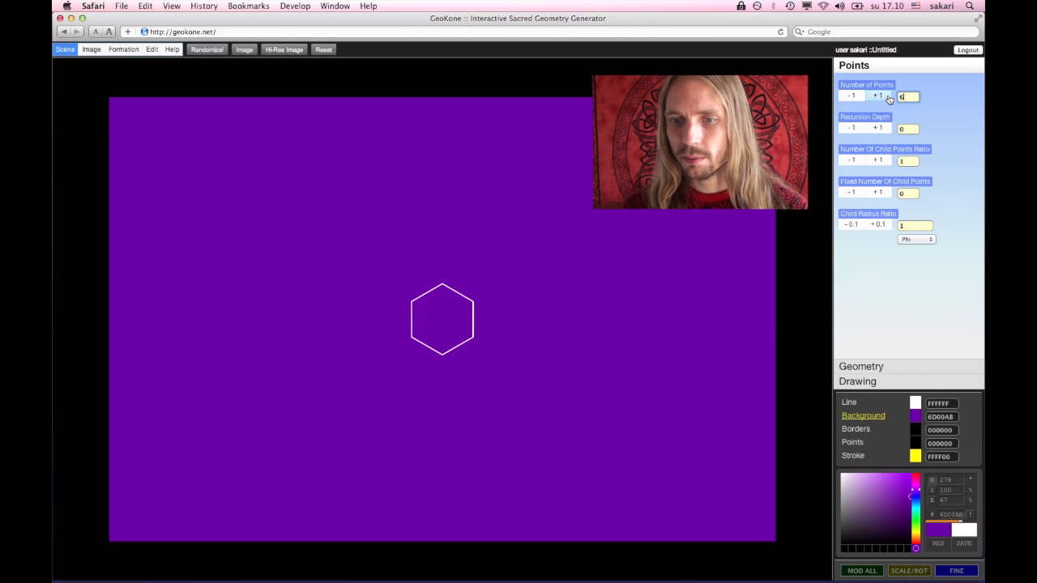
click(853, 97)
click(854, 97)
click(854, 97)
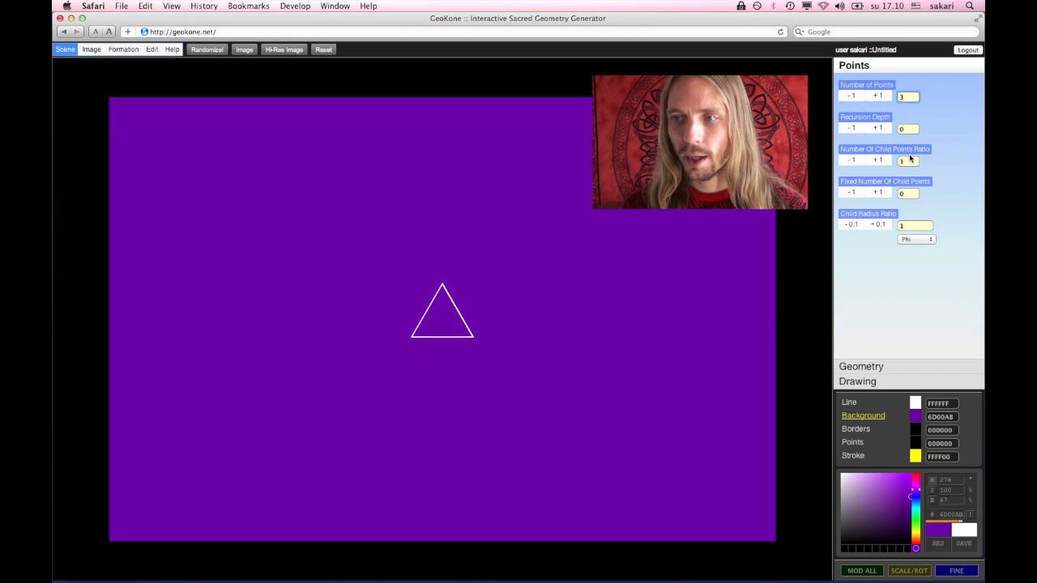
Try a recursion depth of 2 on the triangle and bring it back to 1
click(883, 134)
click(883, 131)
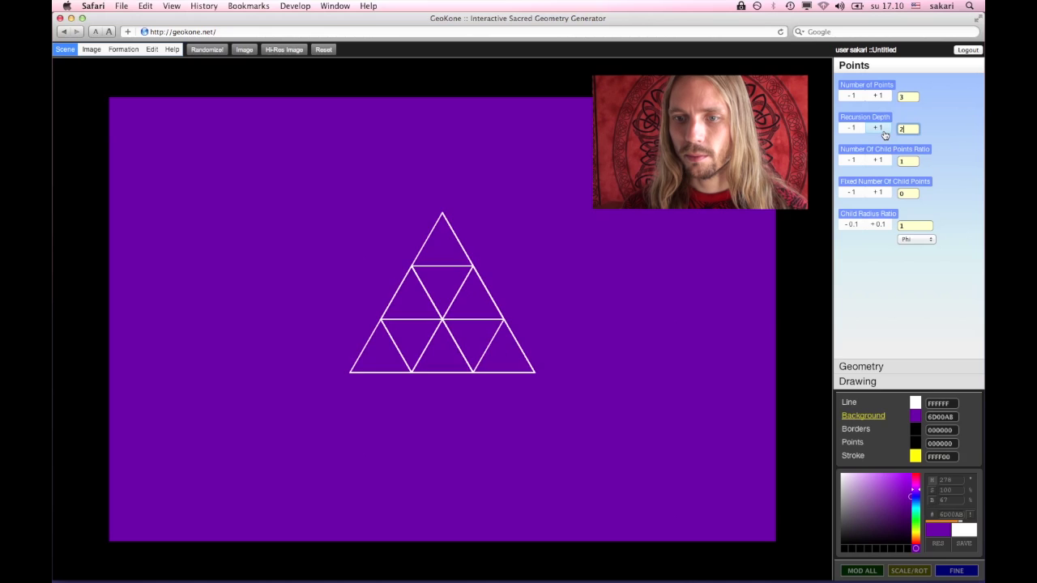
click(850, 128)
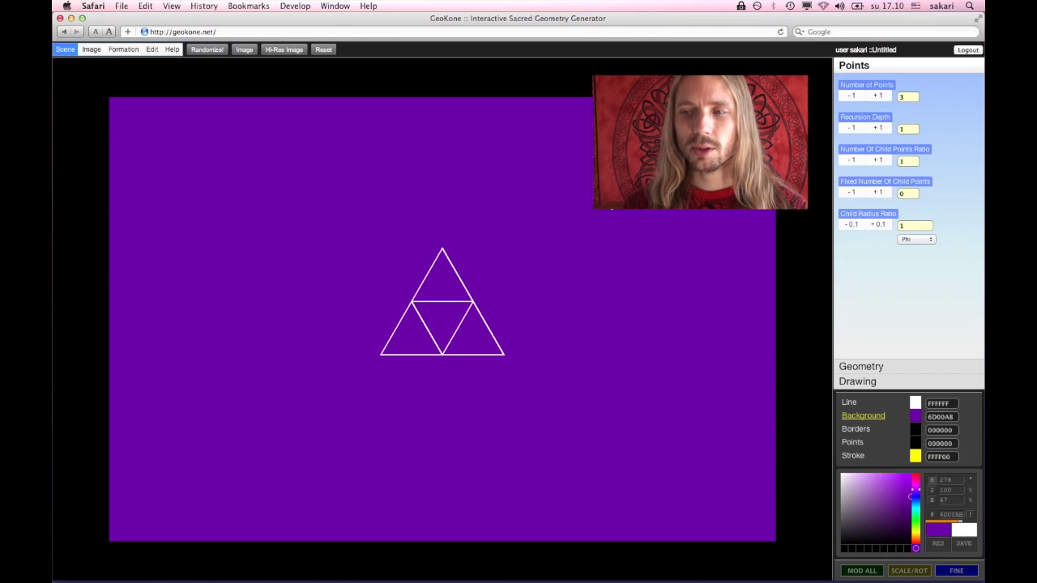
Set the form's number of points to 6
click(876, 96)
click(875, 96)
click(876, 96)
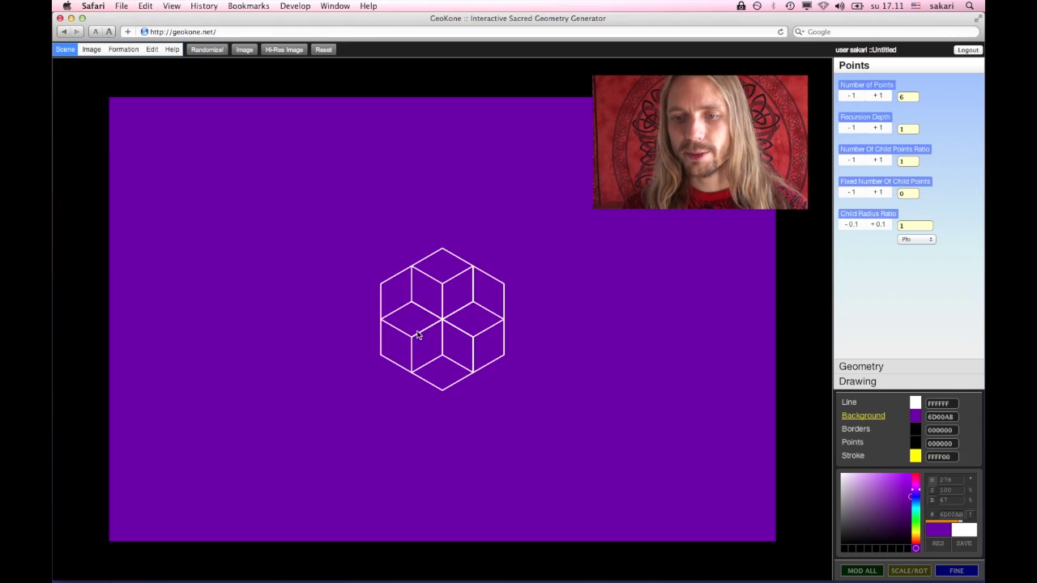
Turn drawing of the base form on and off again
click(839, 369)
click(875, 377)
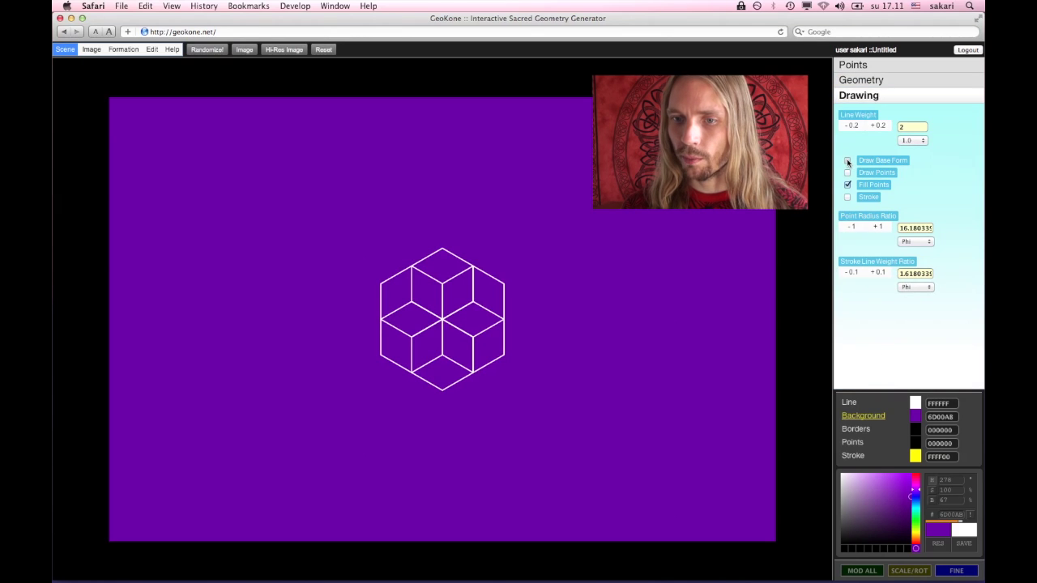
click(848, 162)
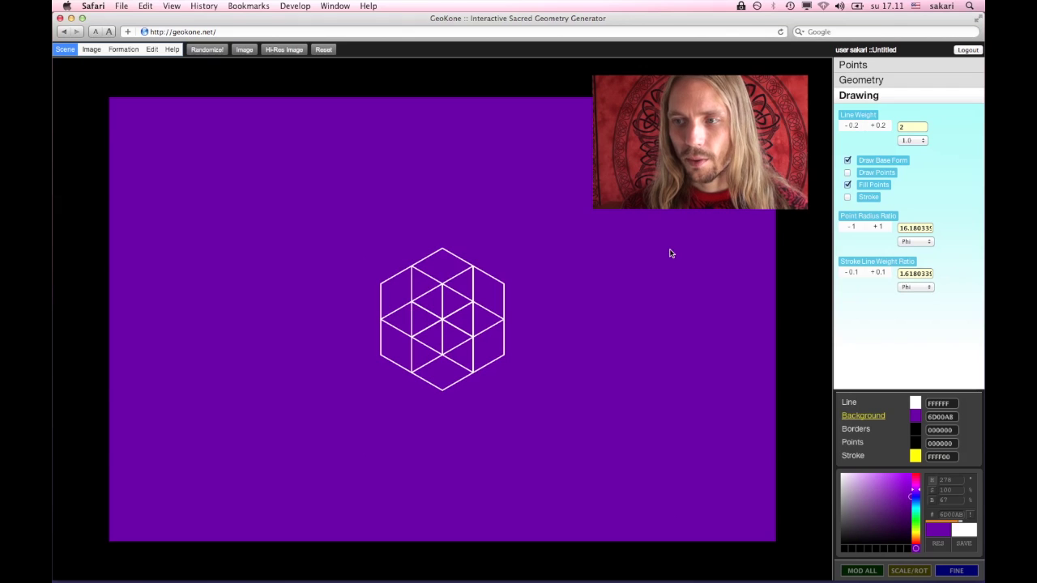
click(848, 160)
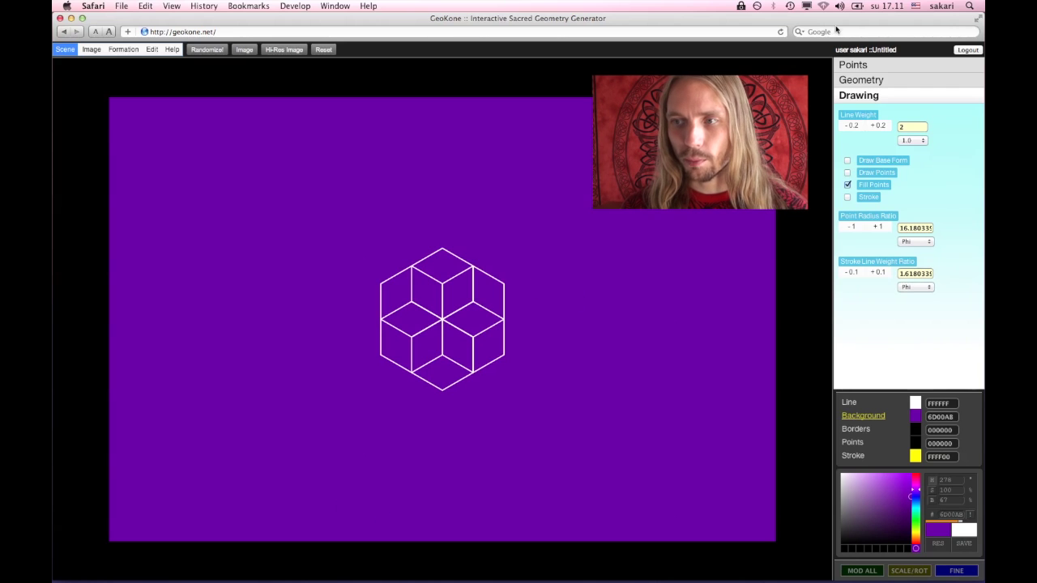
Try a number of child points ratio of 2 and return it to 1
click(862, 79)
click(853, 65)
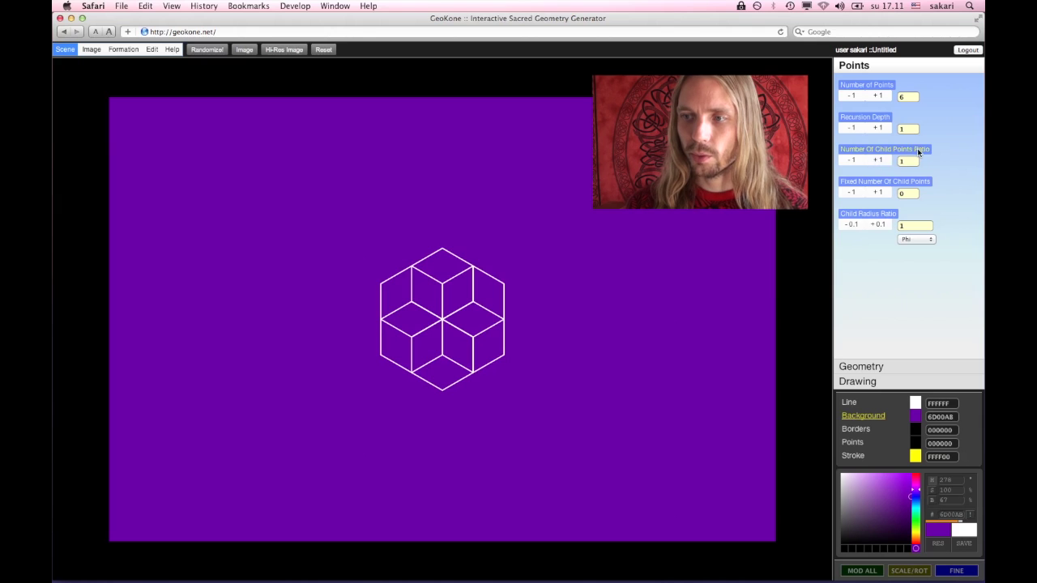
click(880, 161)
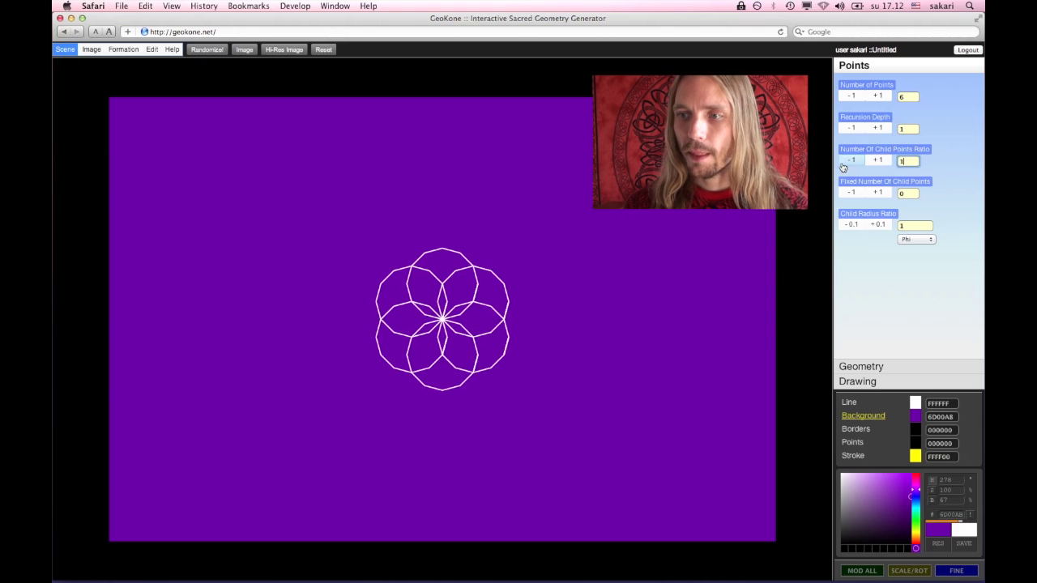
click(852, 160)
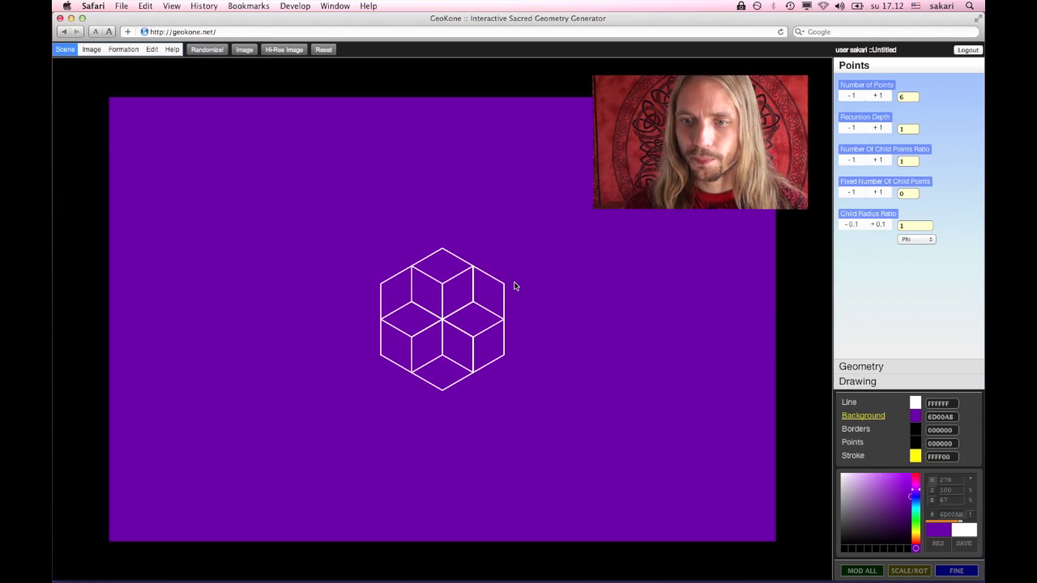
Raise the number of child points ratio to 12 so that the child shapes become smooth circles
click(885, 163)
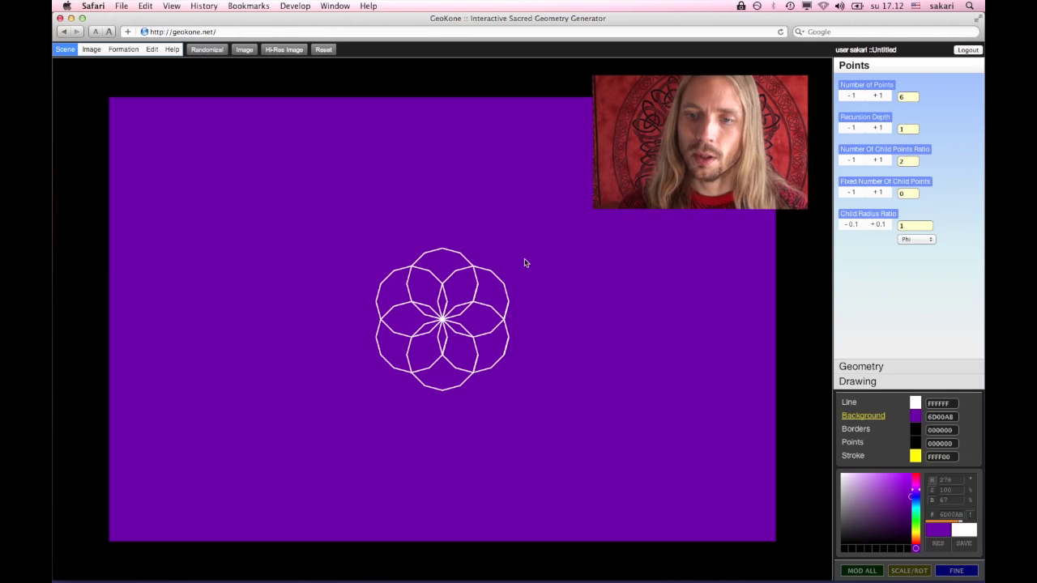
click(882, 161)
click(882, 161)
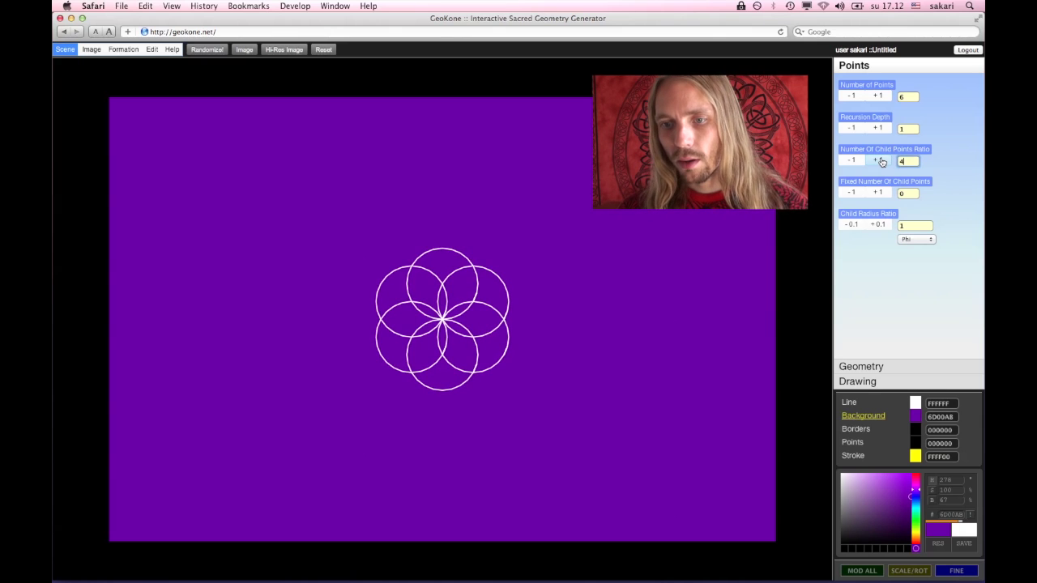
click(882, 162)
click(859, 161)
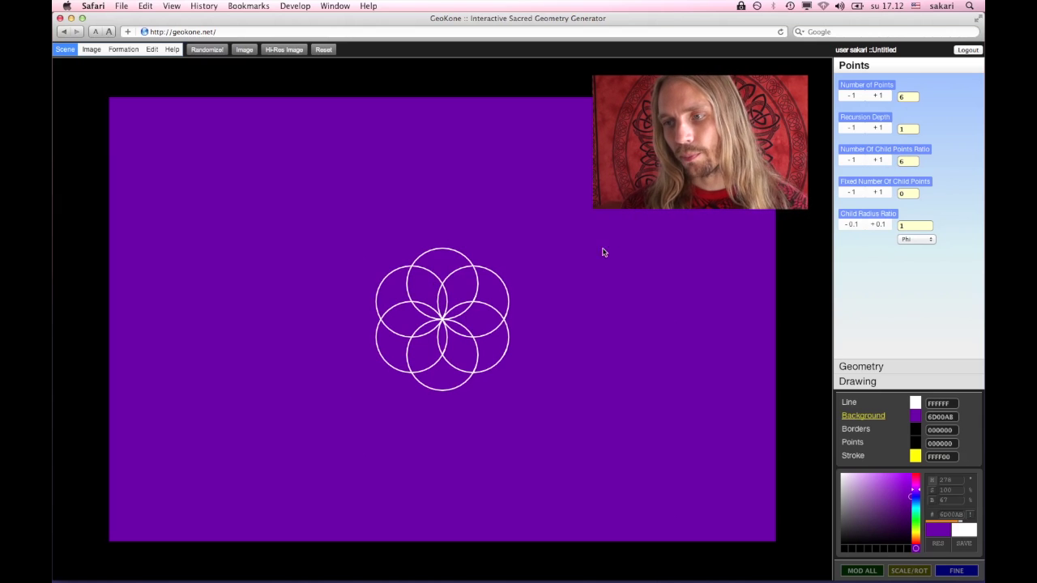
click(883, 161)
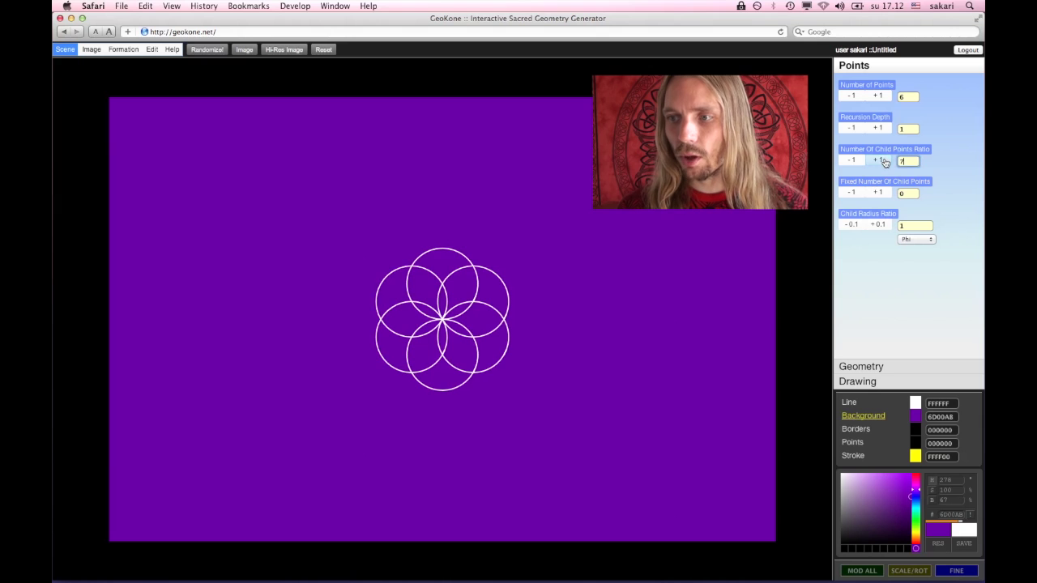
click(883, 161)
click(884, 162)
click(884, 162)
click(884, 161)
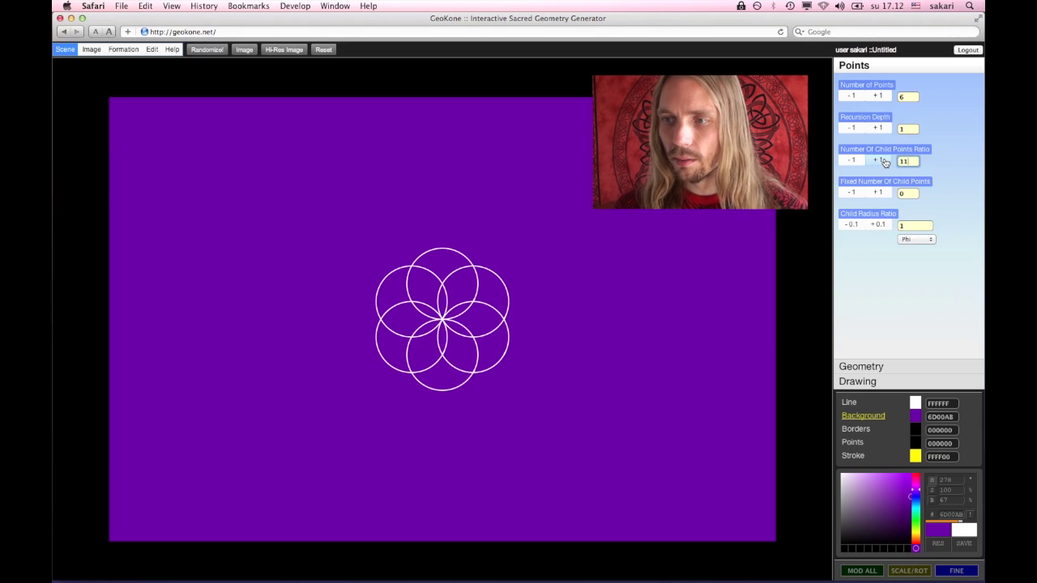
click(884, 162)
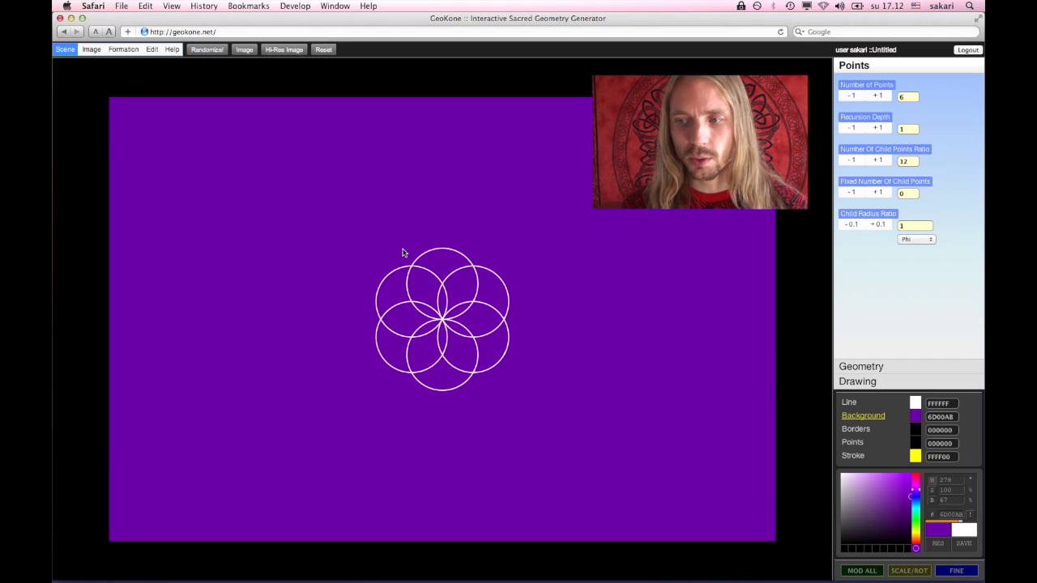
Set the radius of the six-circle form to 96 px
click(860, 367)
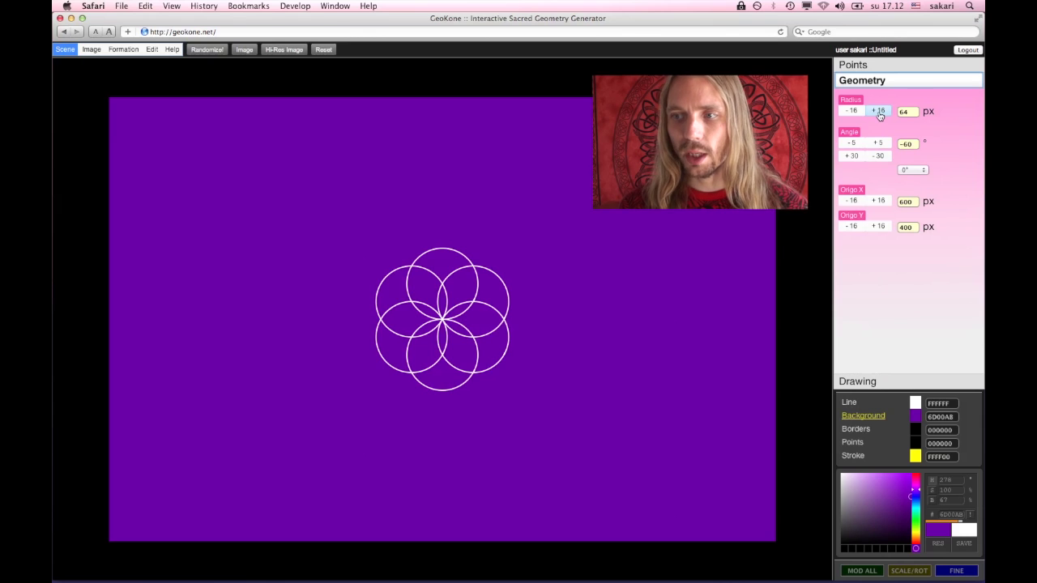
click(879, 111)
click(879, 111)
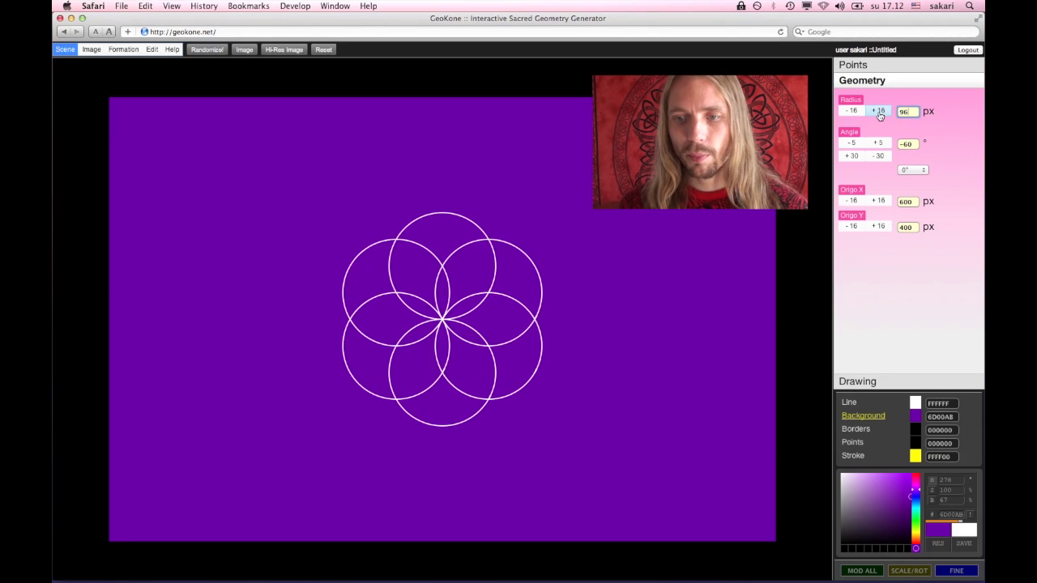
click(879, 111)
click(879, 111)
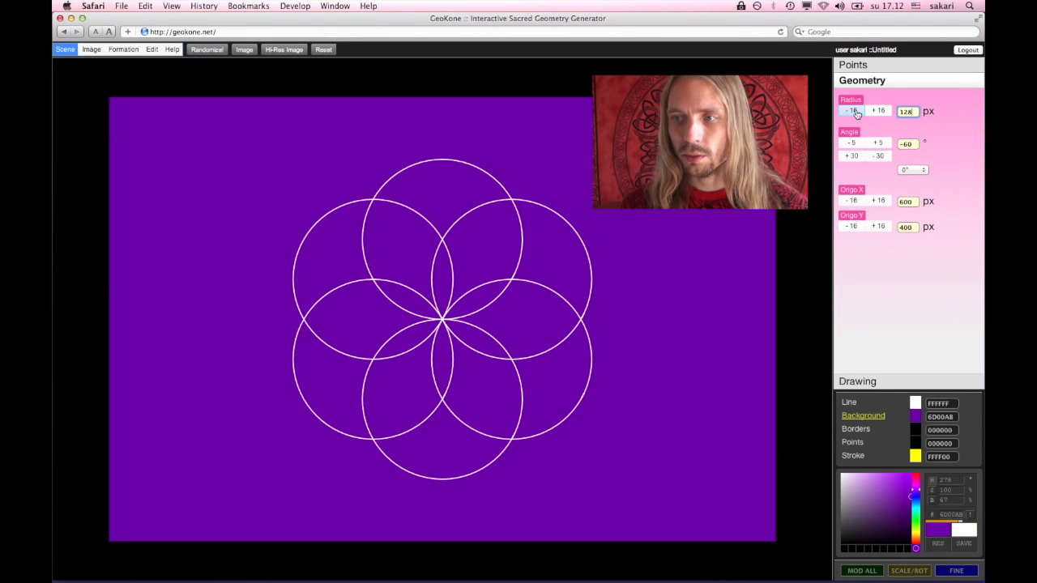
click(853, 111)
click(853, 111)
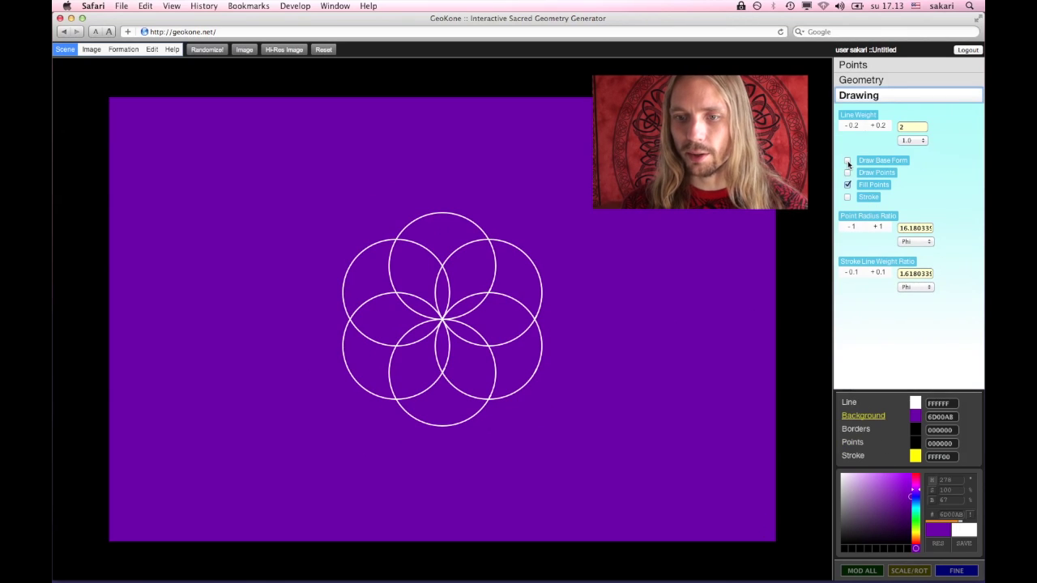
Turn on drawing of the base form and activate the scale/rotate mode
click(847, 161)
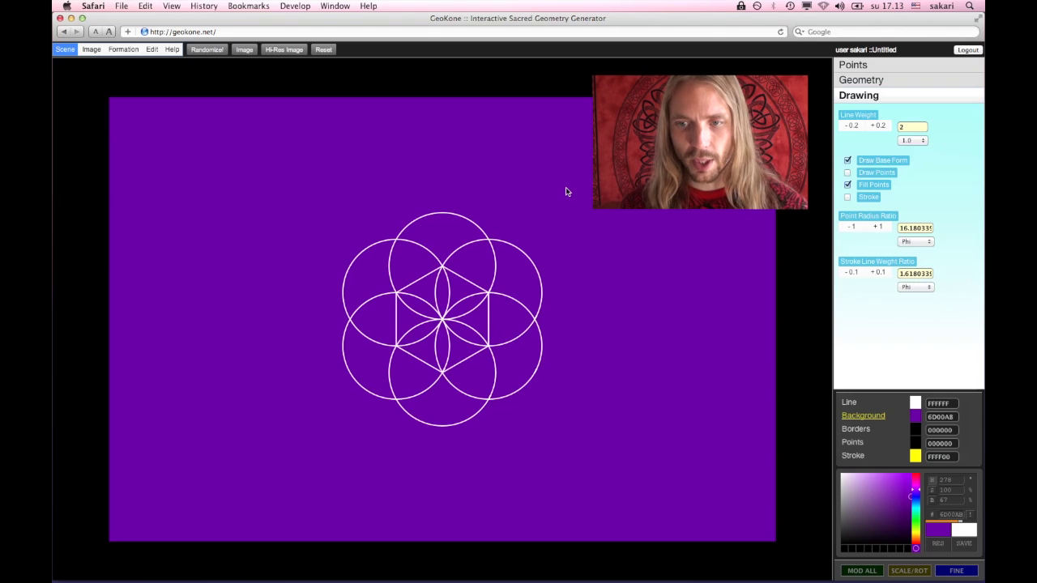
key(space)
key(space)
key(space)
key(space)
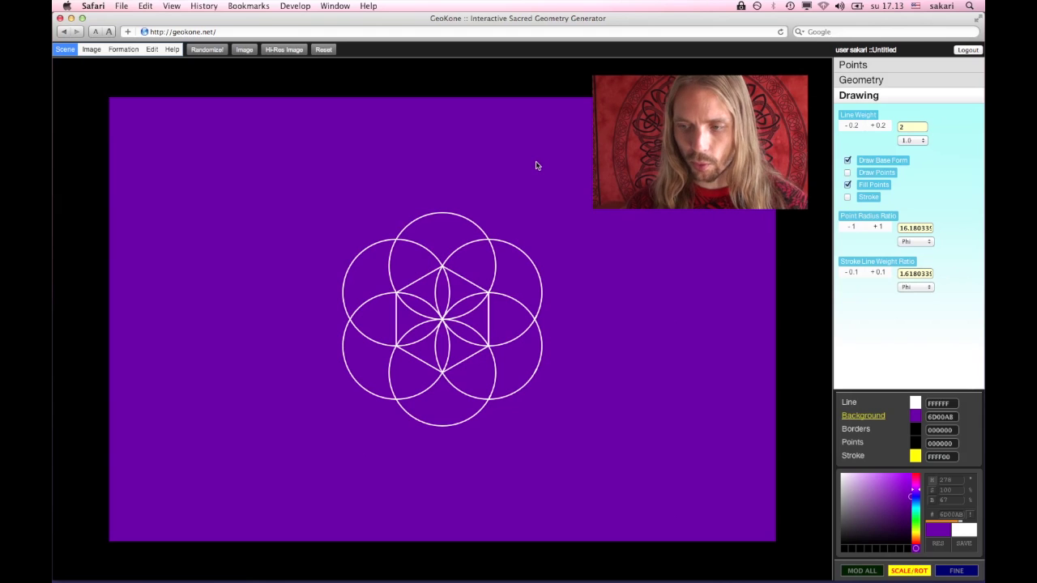
Scale the formation to a radius of 126 px and leave the scale/rotate mode
key(Up)
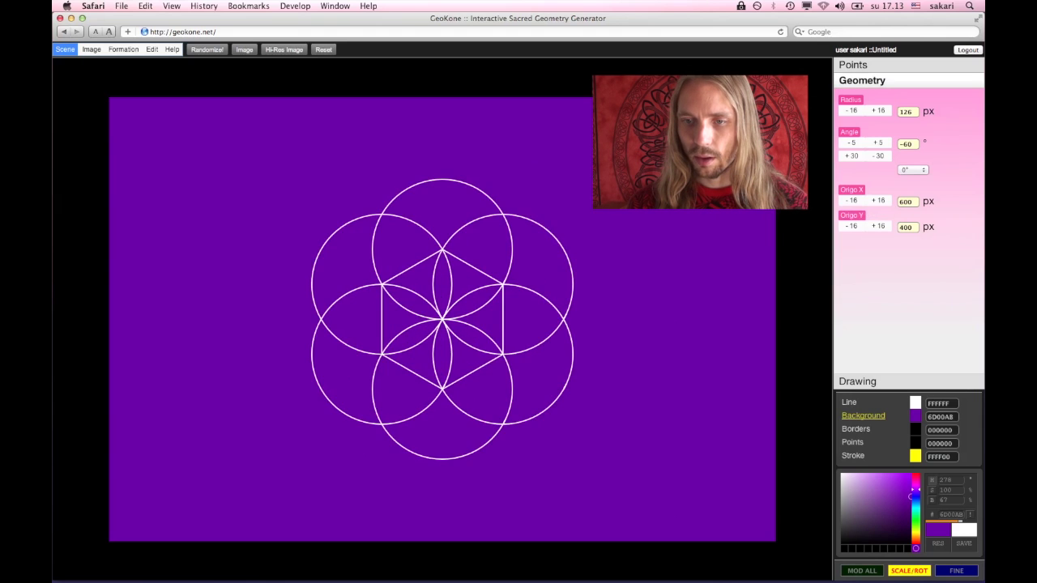
key(Up)
key(Down)
key(Down)
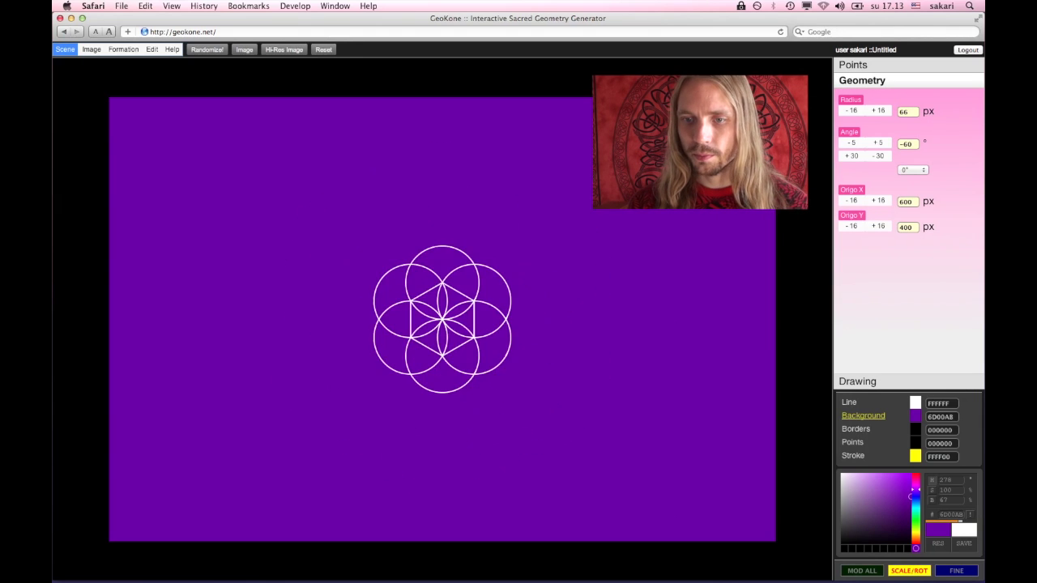
key(Up)
key(Up)
key(Up)
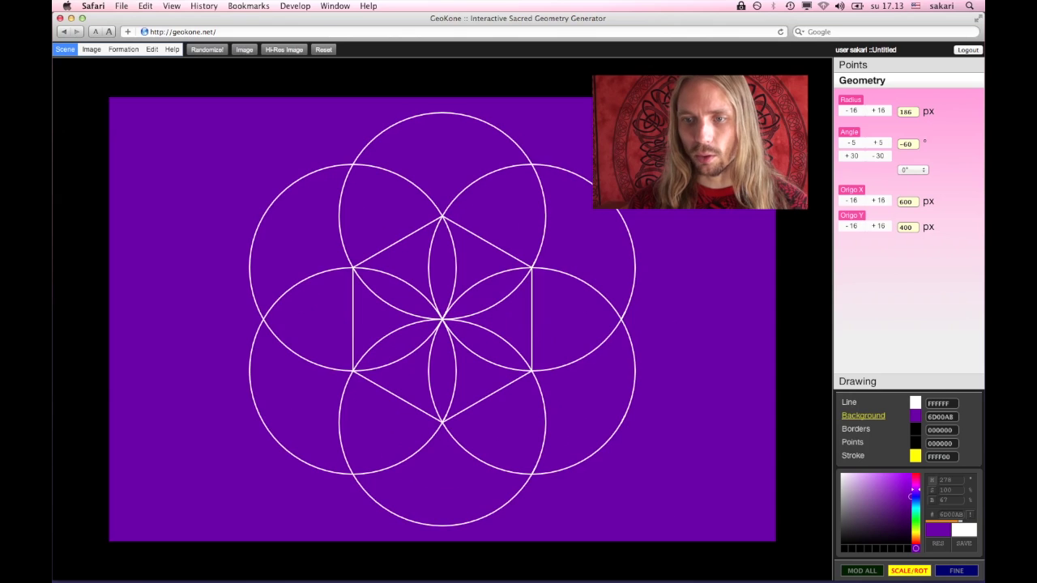
key(Down)
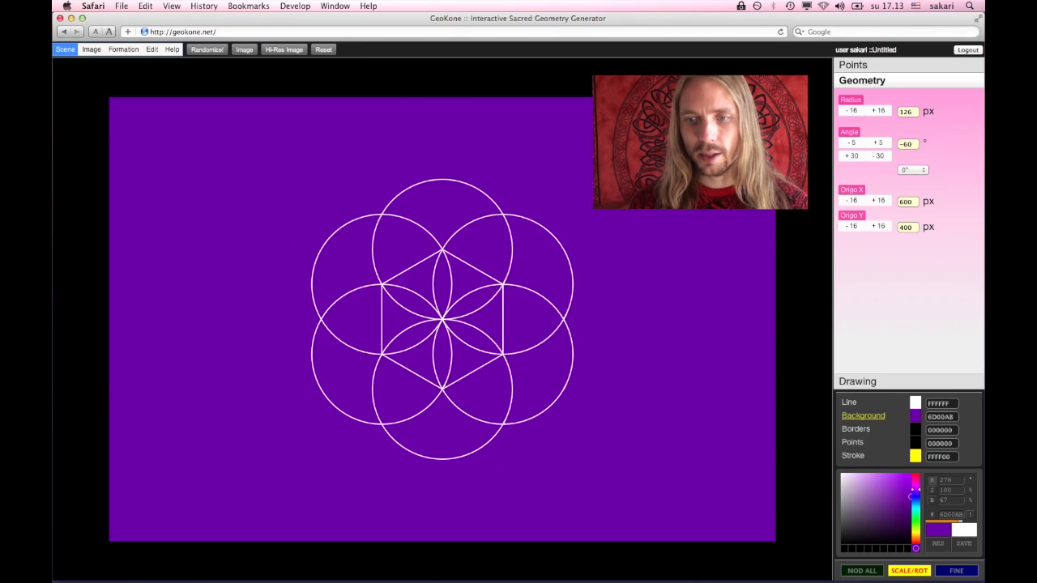
key(s)
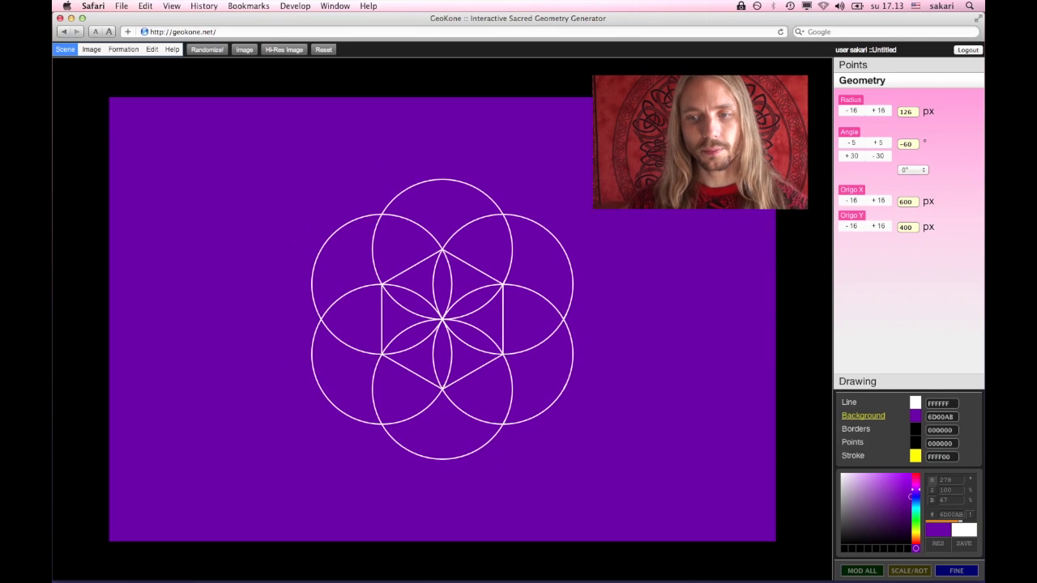
Turn off drawing of the base form and copy the formation along its vertex point
key(b)
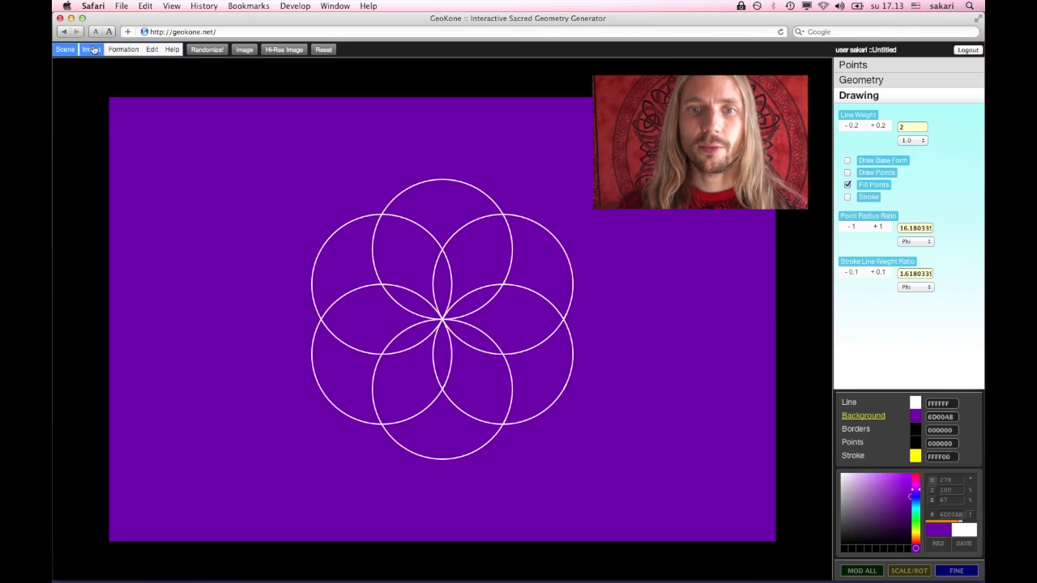
mouse_move(129, 54)
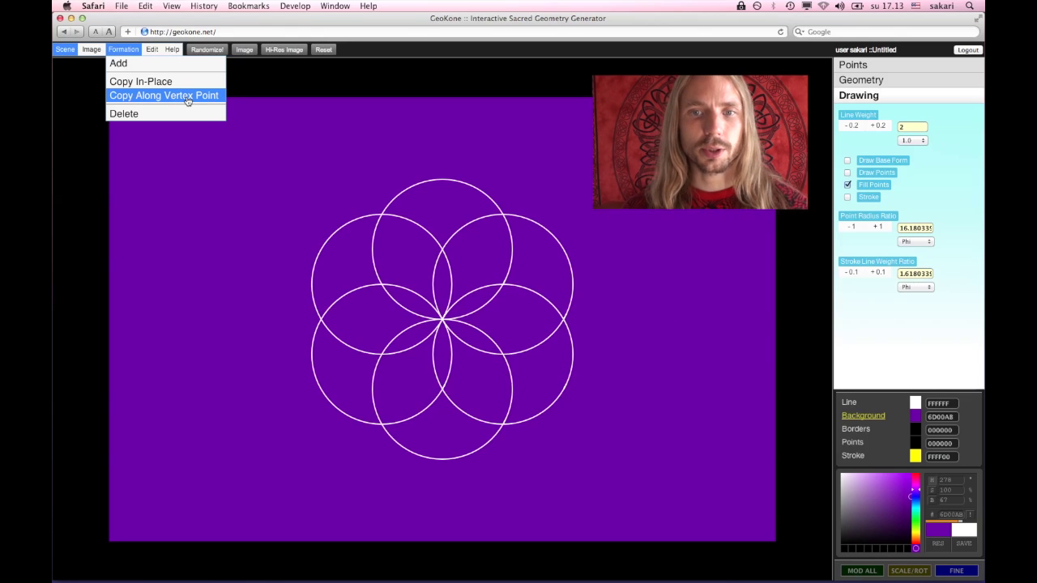
click(188, 96)
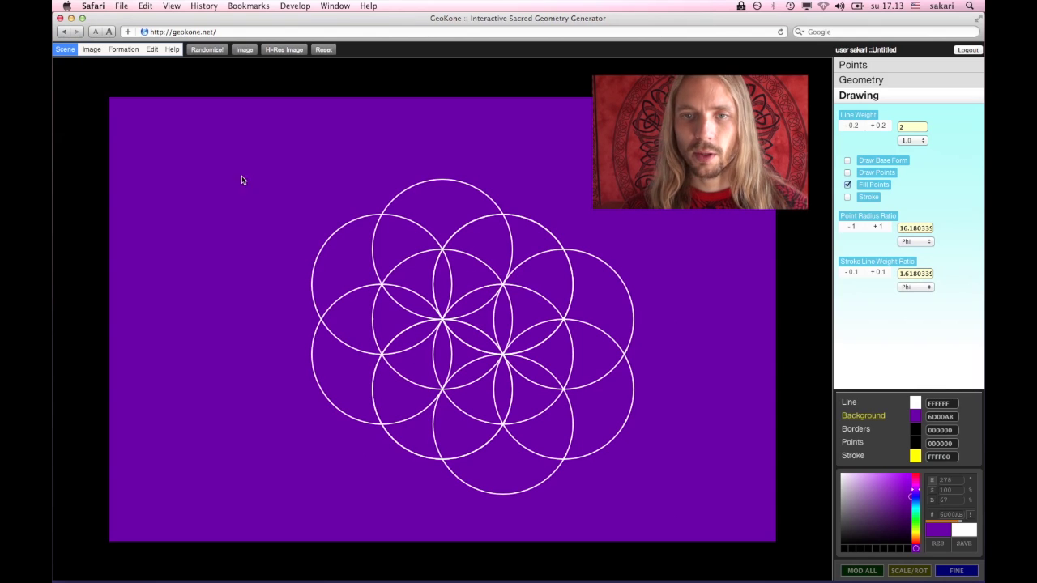
Copy the formation along its vertex points around the pattern's upper and left sides, with base form drawing turned on
click(129, 51)
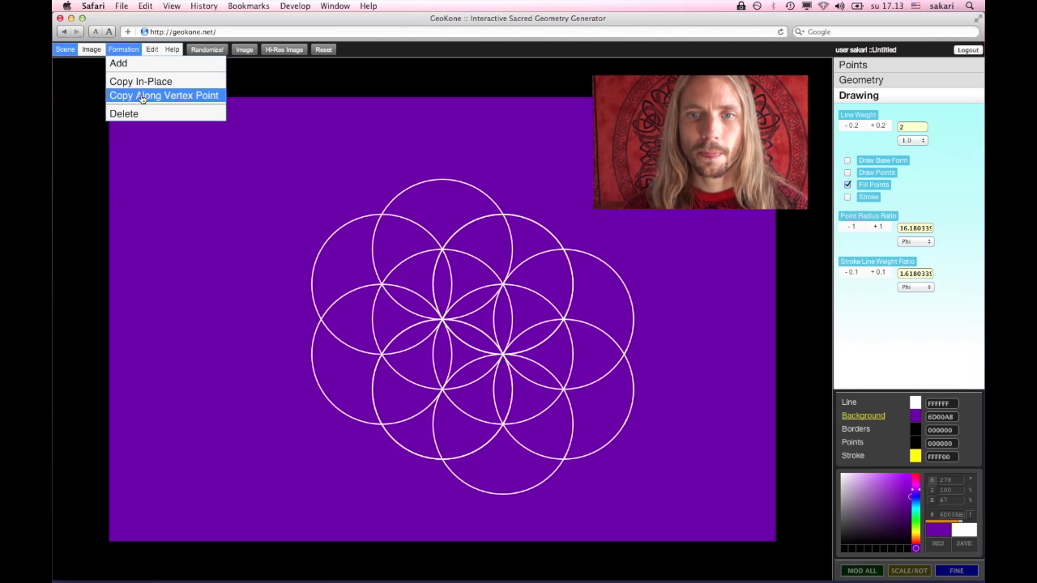
click(141, 96)
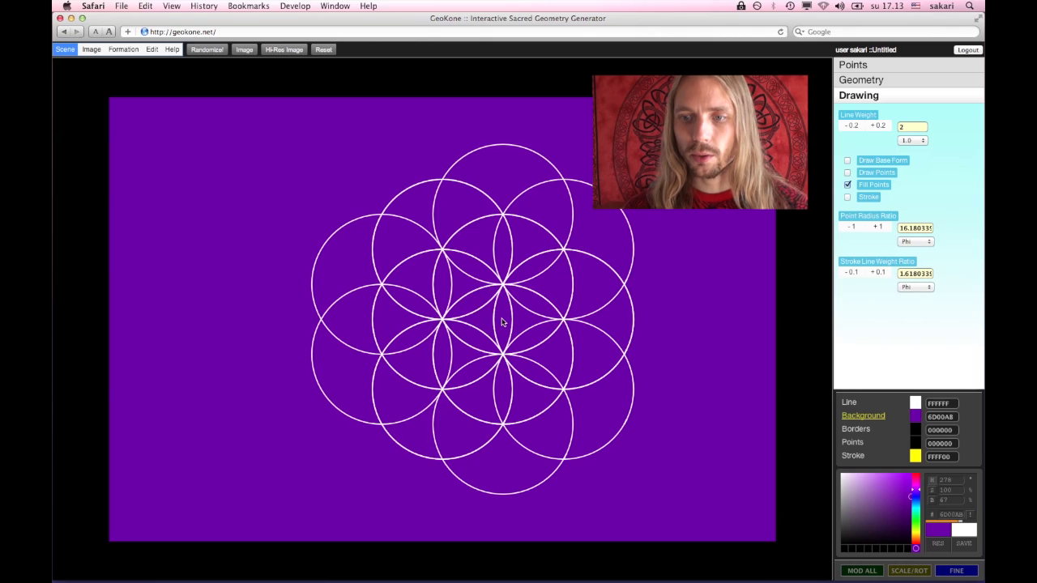
key(b)
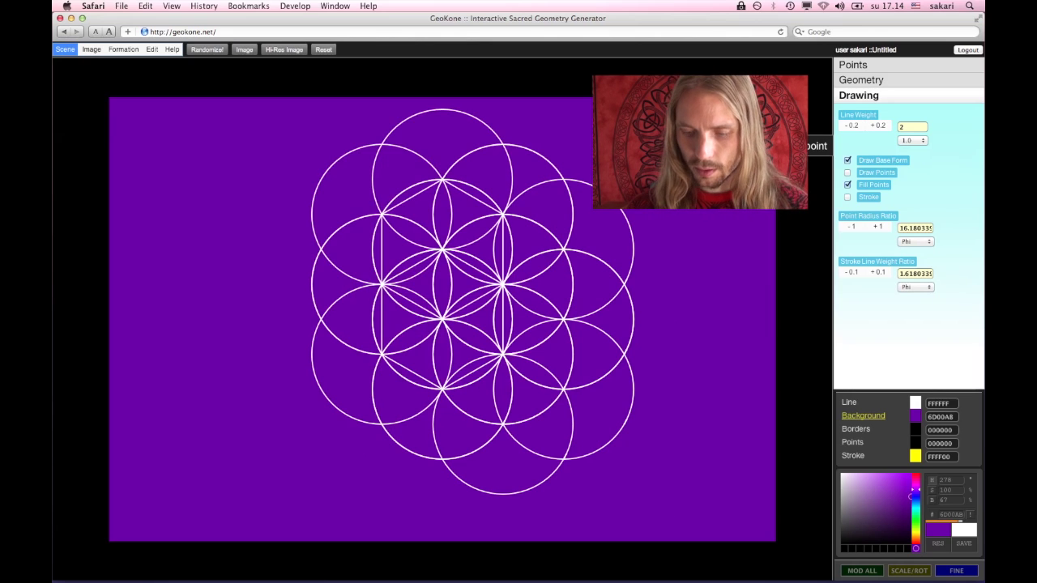
click(387, 292)
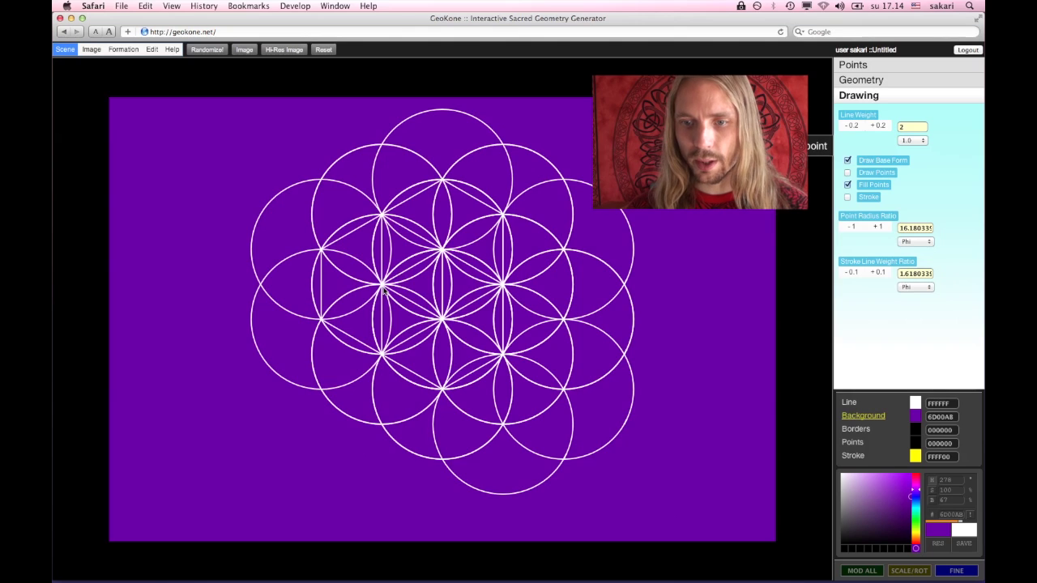
click(396, 382)
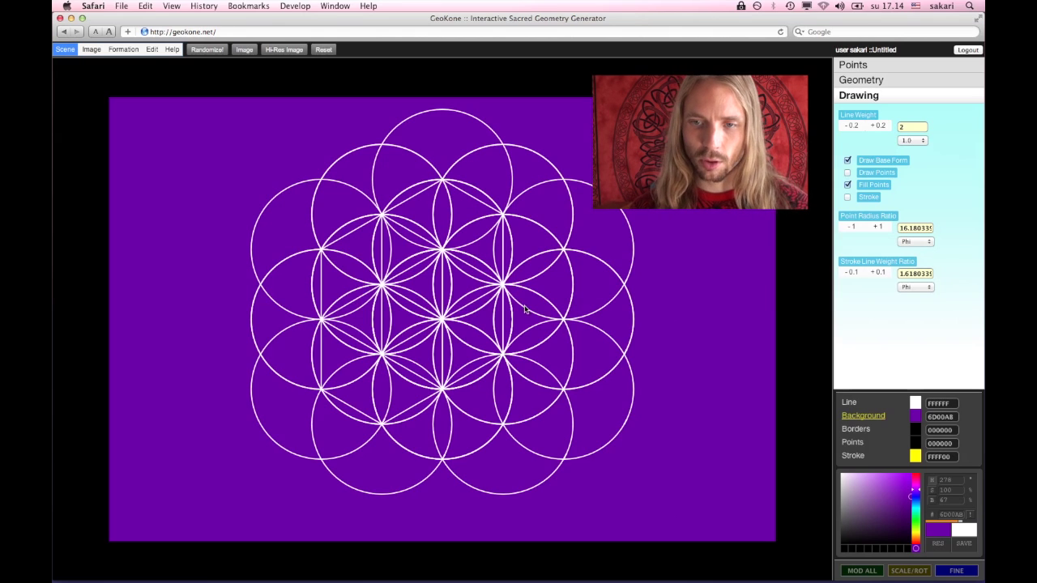
Turn off base form drawing on the copied formations and place the last copy at the pattern's lower centre
key(b)
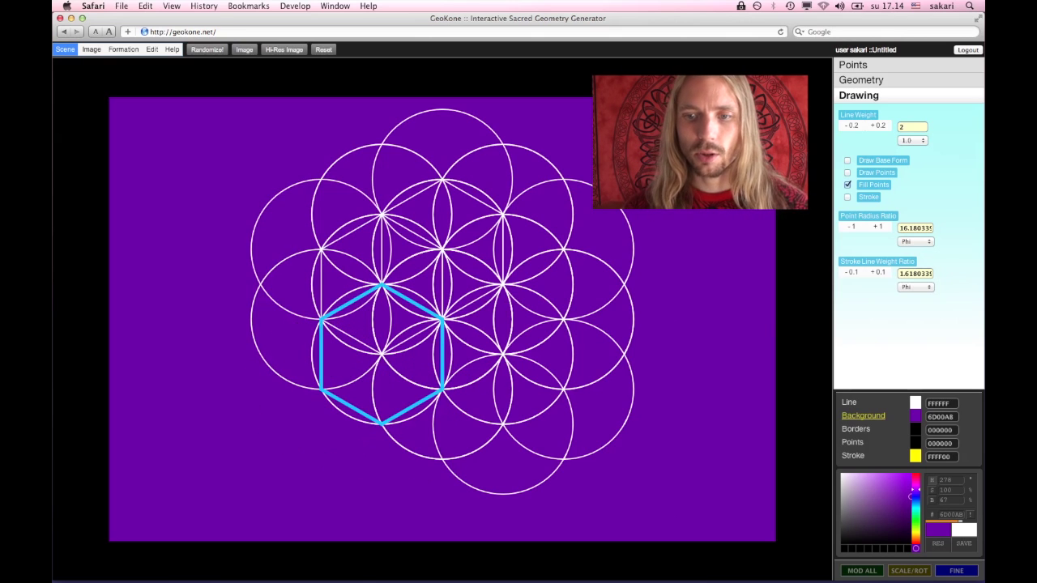
click(381, 354)
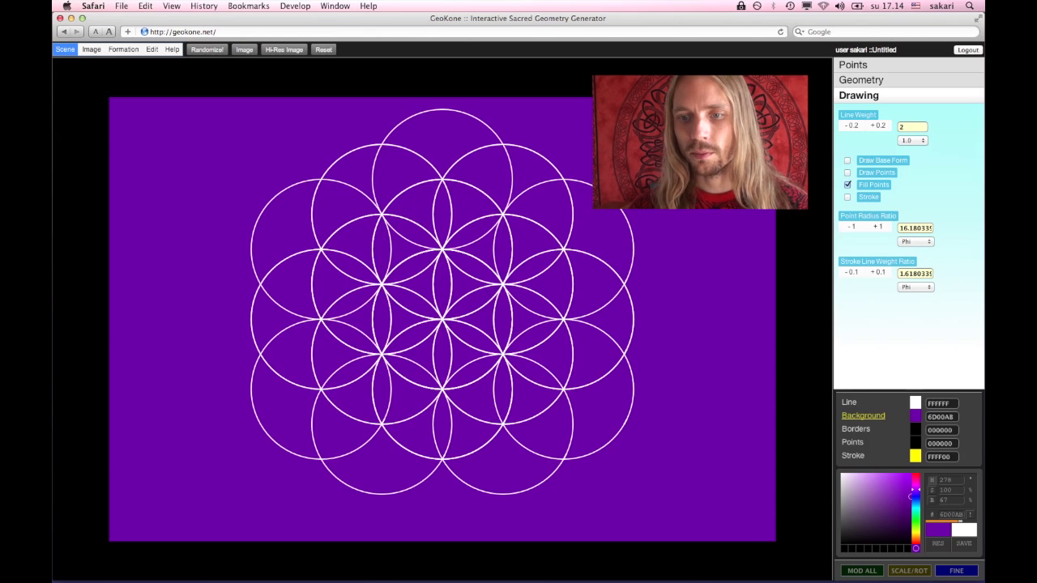
click(502, 354)
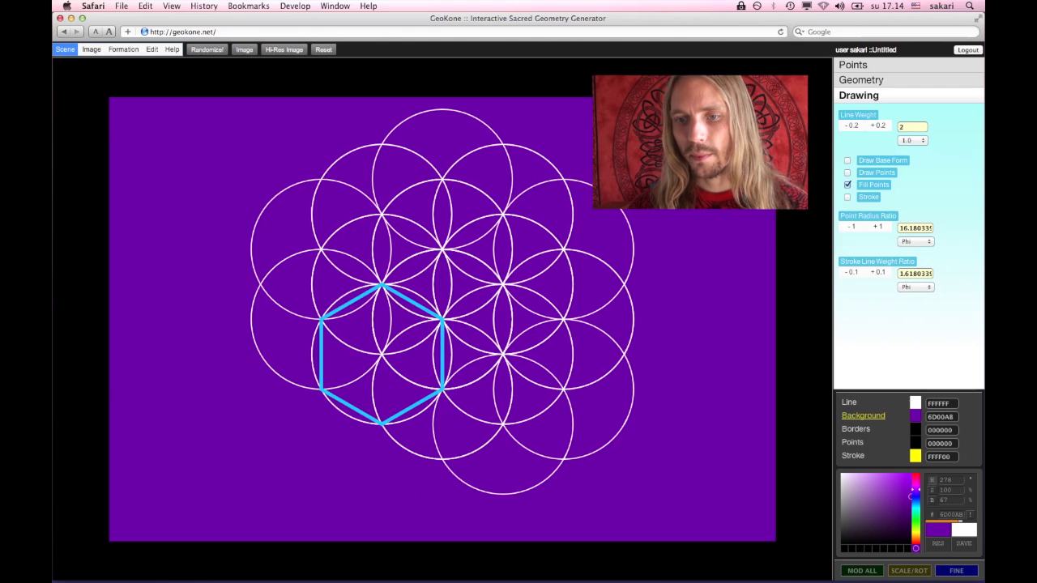
click(383, 354)
click(442, 389)
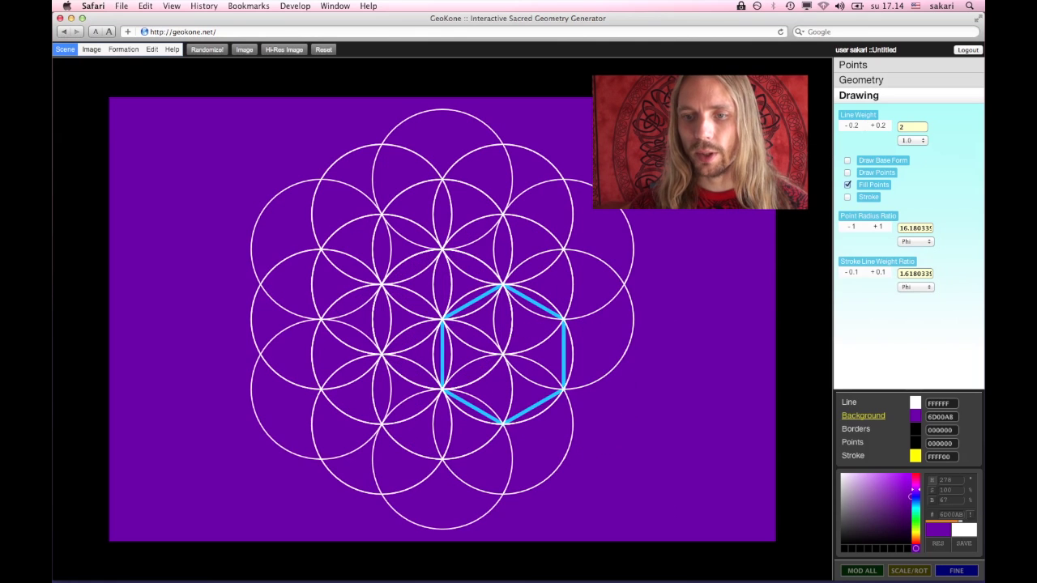
mouse_move(442, 320)
mouse_down()
mouse_move(273, 320)
mouse_move(291, 320)
mouse_up()
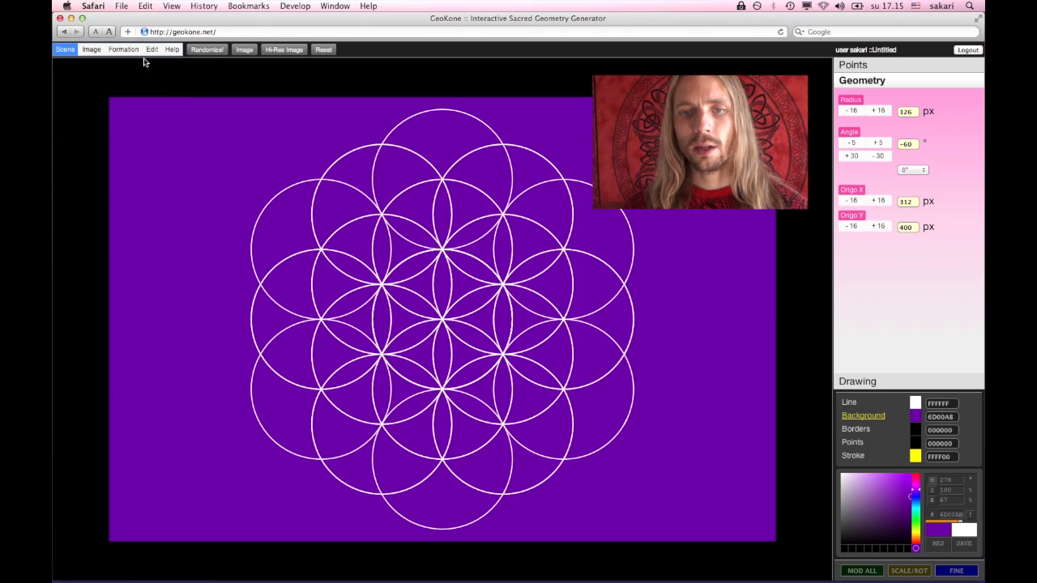
Save the scene under the name SeedOfLife02
click(71, 54)
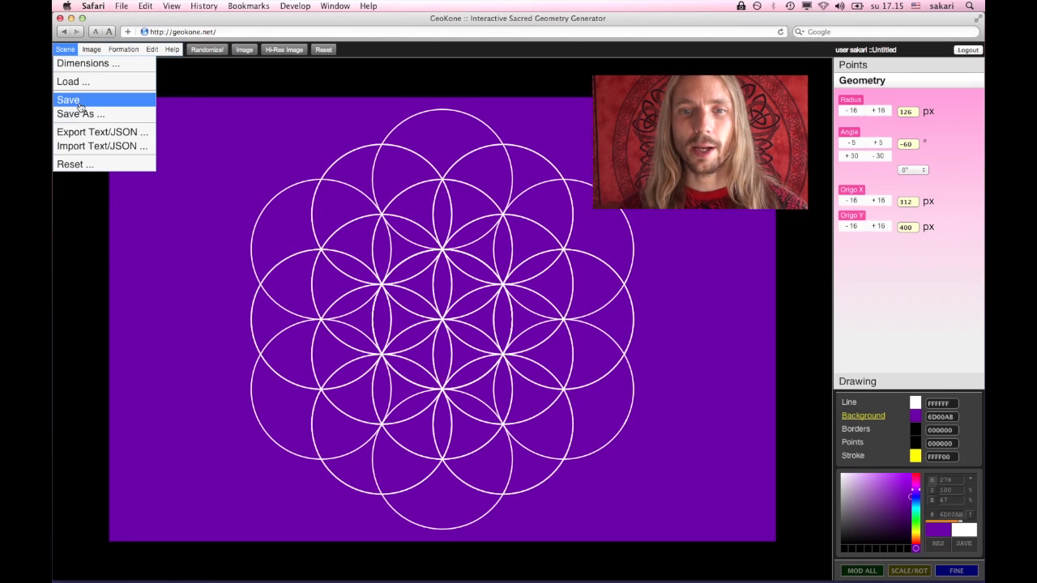
click(79, 103)
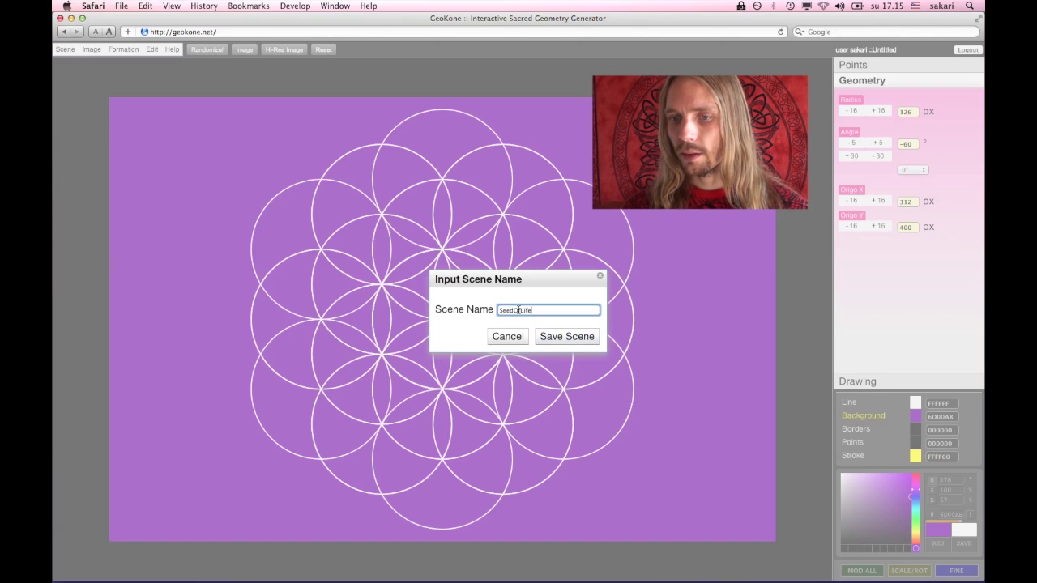
double_click(541, 312)
text(See)
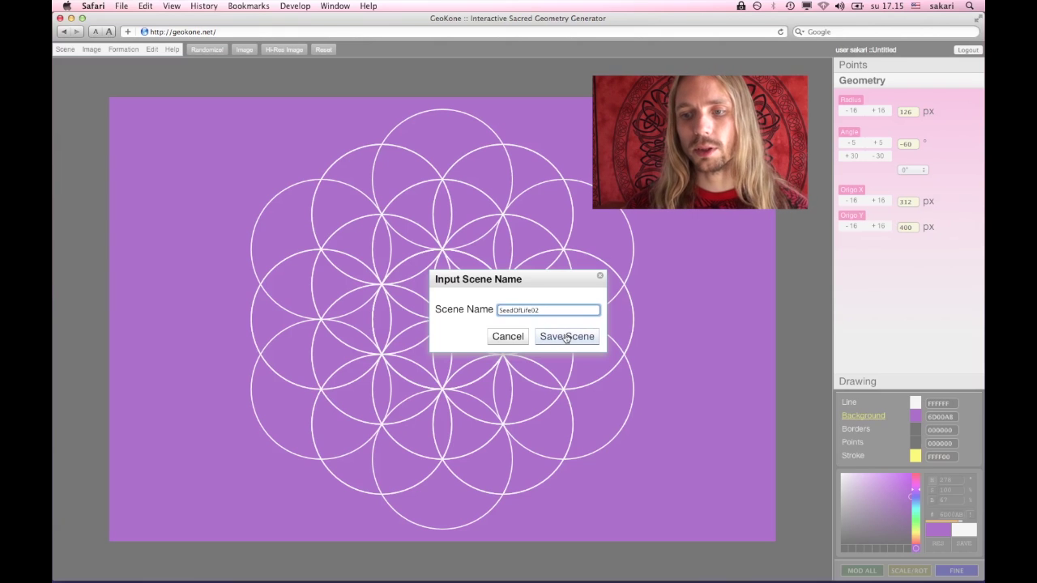
click(566, 337)
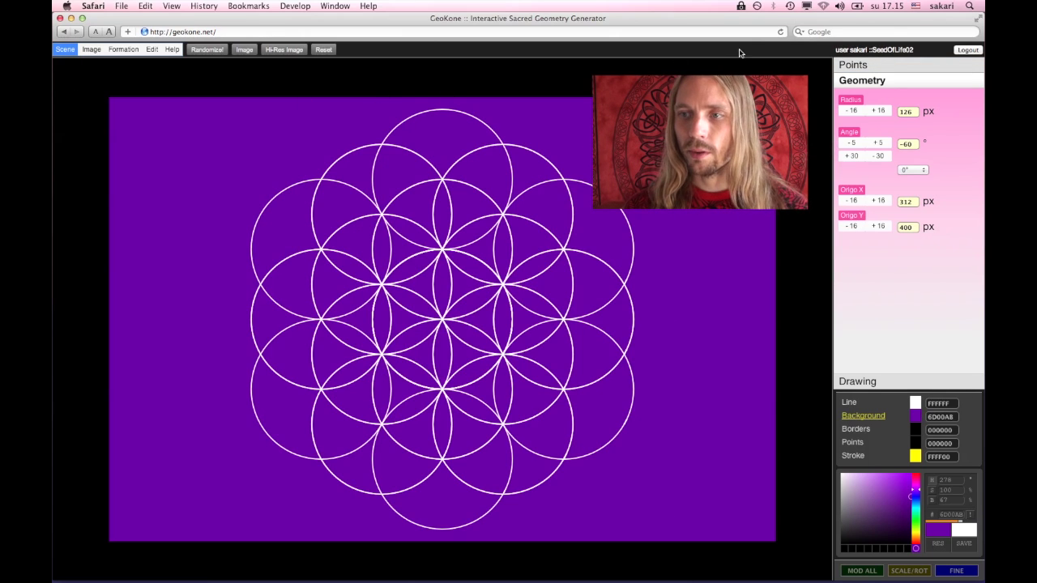
Reload the page and load the saved scene SeedOfLife02
click(781, 31)
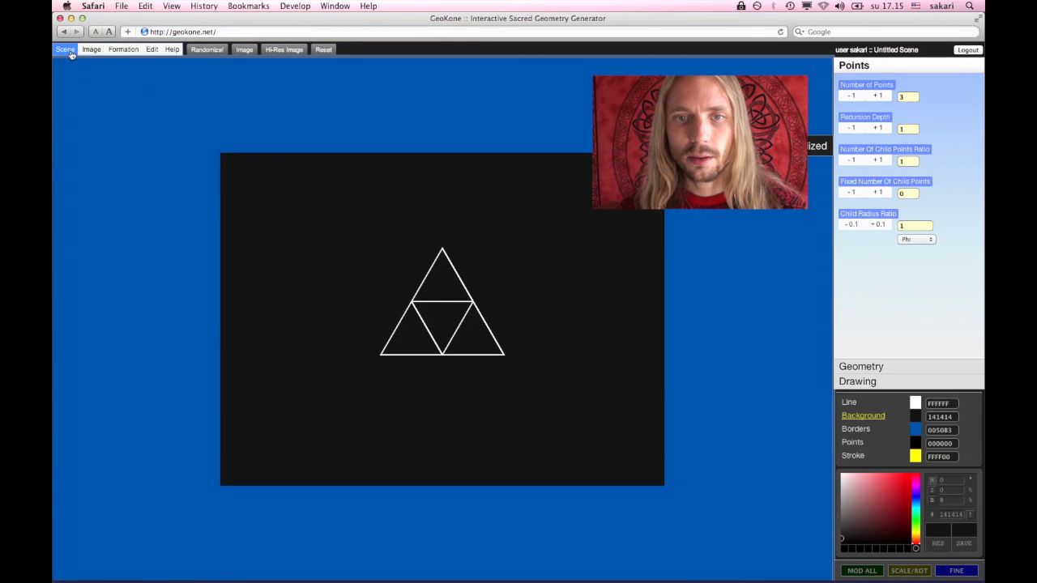
click(64, 49)
click(90, 84)
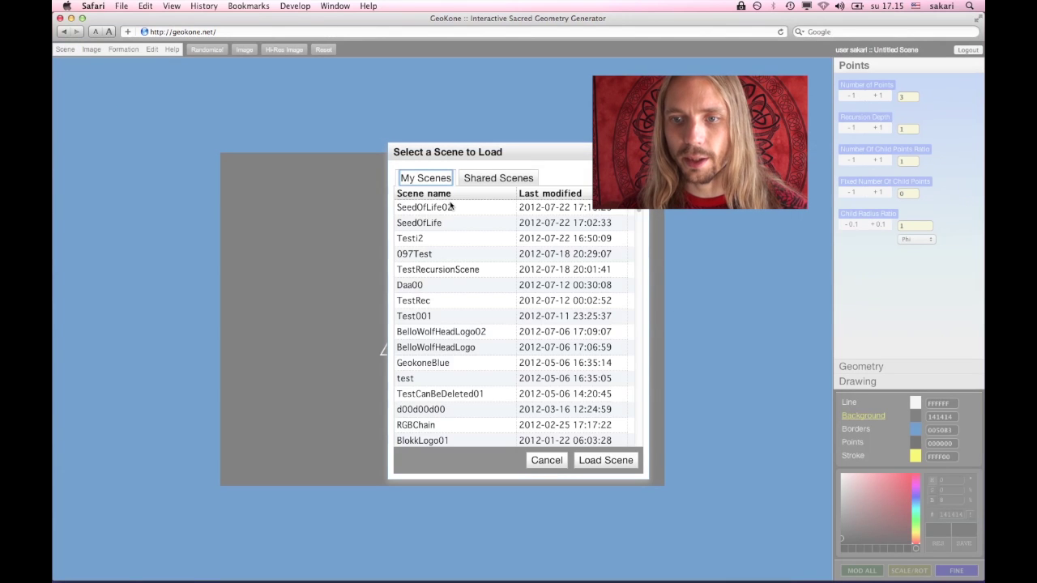
click(440, 207)
double_click(440, 208)
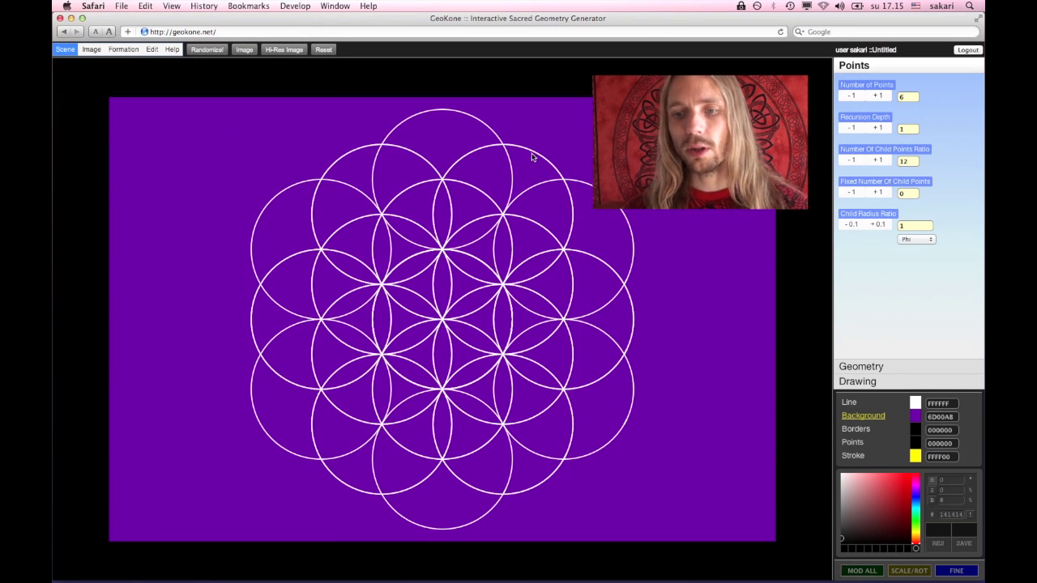
Generate the high-resolution image of the scene and examine its line detail at full size
click(285, 50)
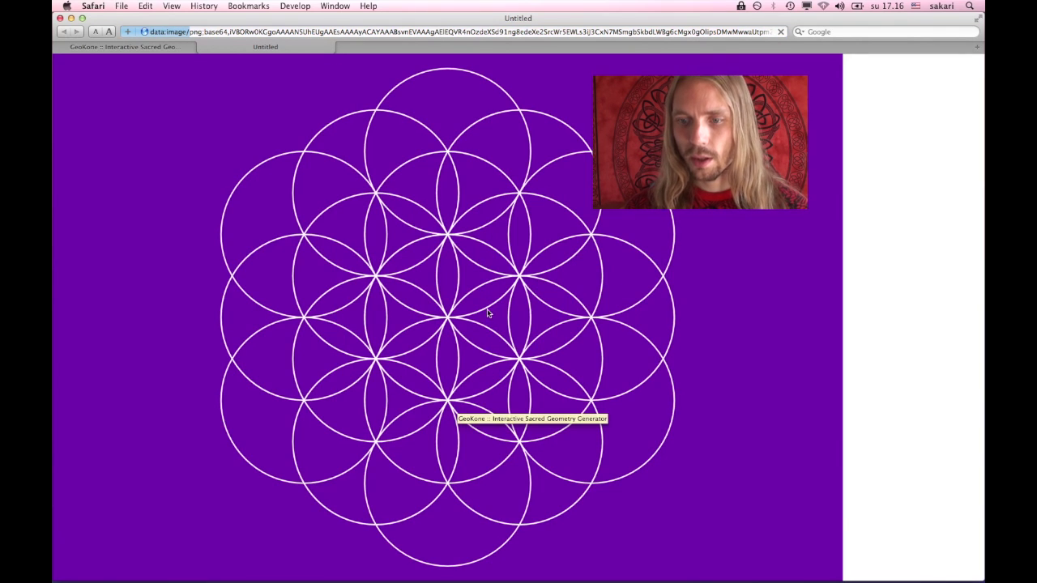
click(398, 136)
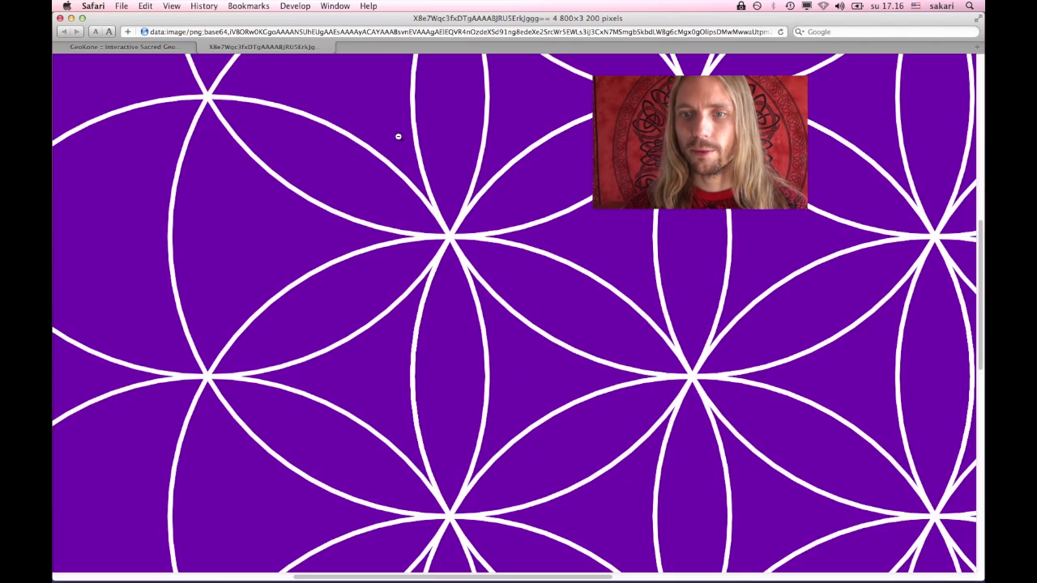
click(398, 136)
right_click(401, 134)
click(479, 221)
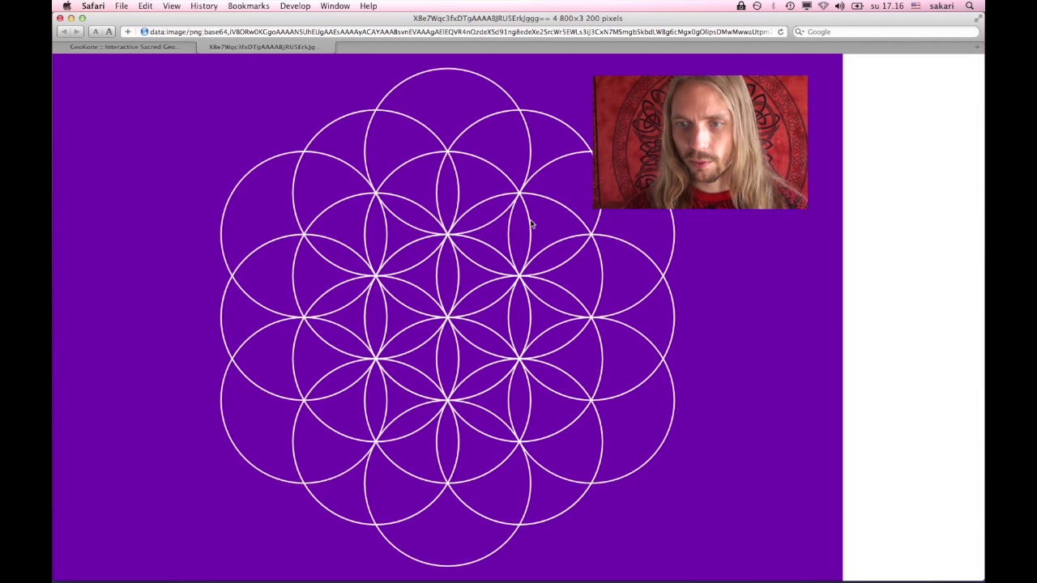
right_click(423, 193)
click(527, 139)
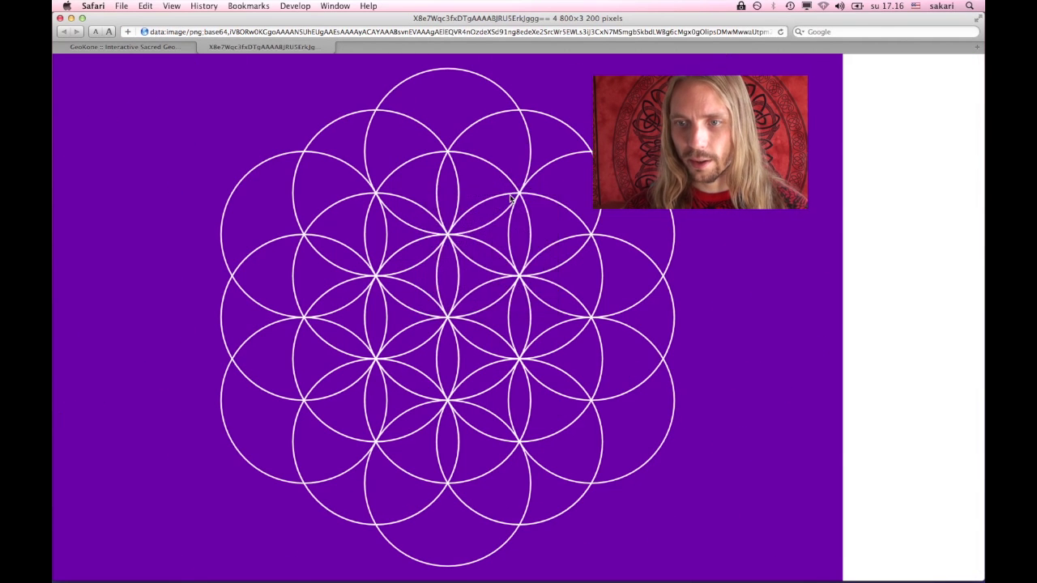
click(527, 139)
click(479, 269)
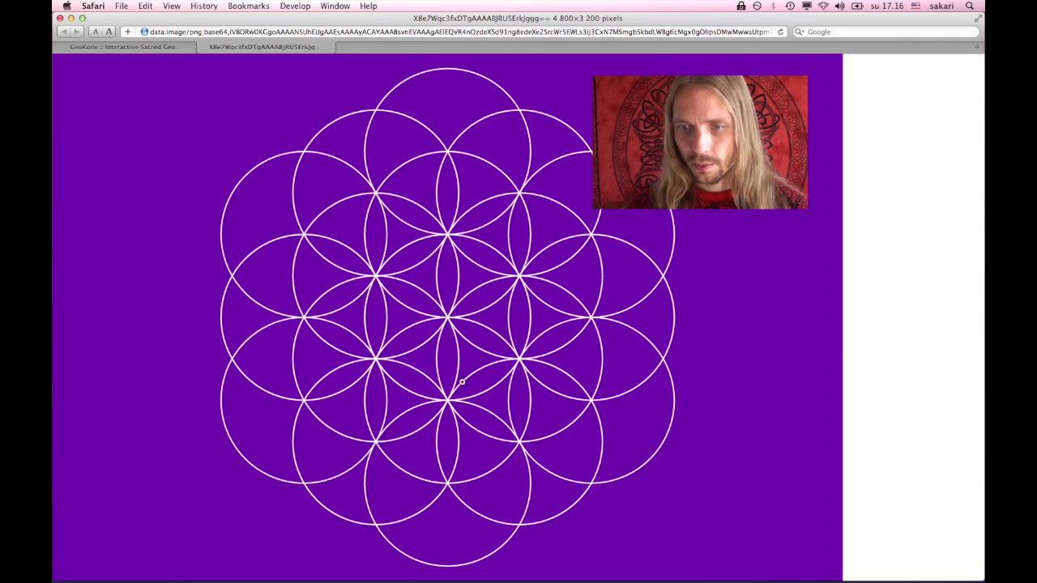
click(396, 397)
scroll(457, 240, up, 5)
scroll(456, 240, down, 3)
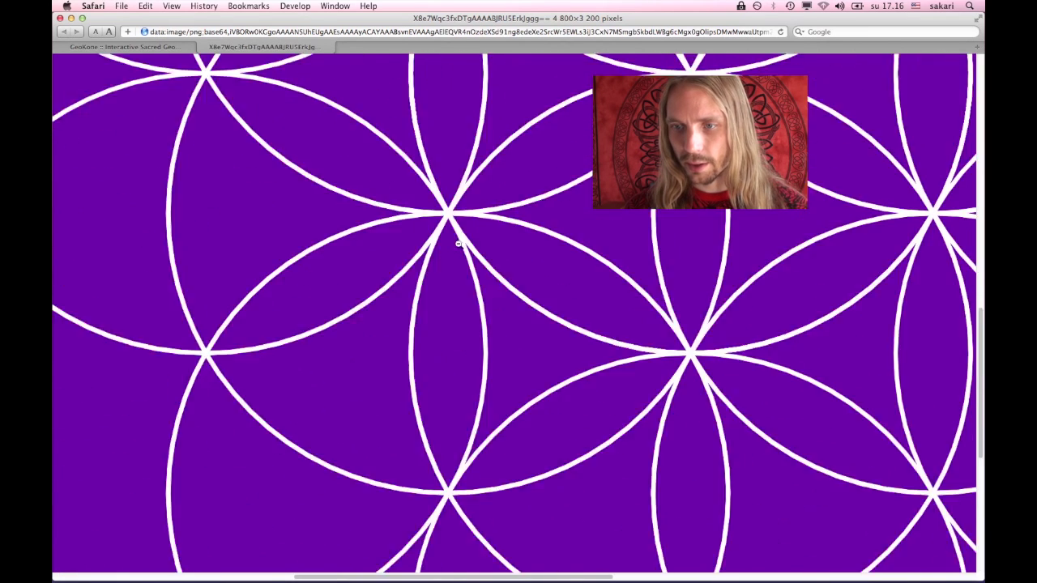
scroll(458, 243, up, 3)
scroll(458, 243, down, 2)
click(620, 326)
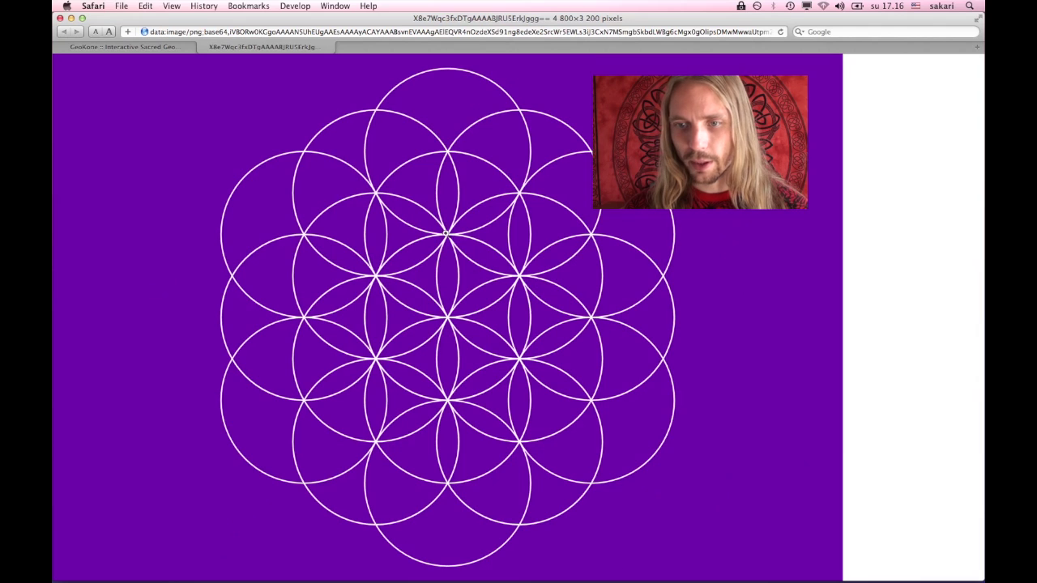
Save the high-resolution image to the Desktop as SeedOfLifeIndigo-Hires.png
right_click(448, 209)
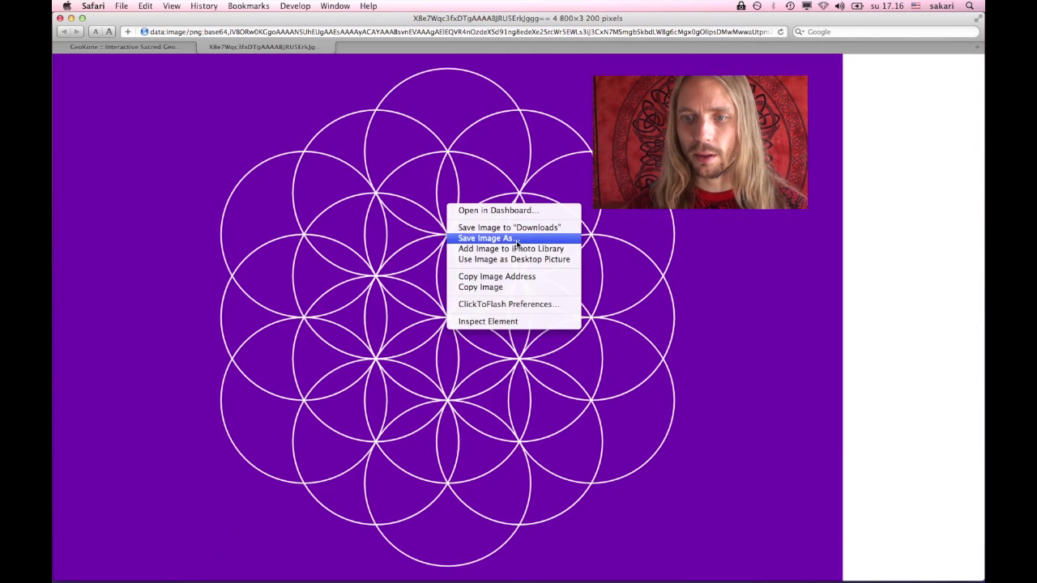
click(615, 232)
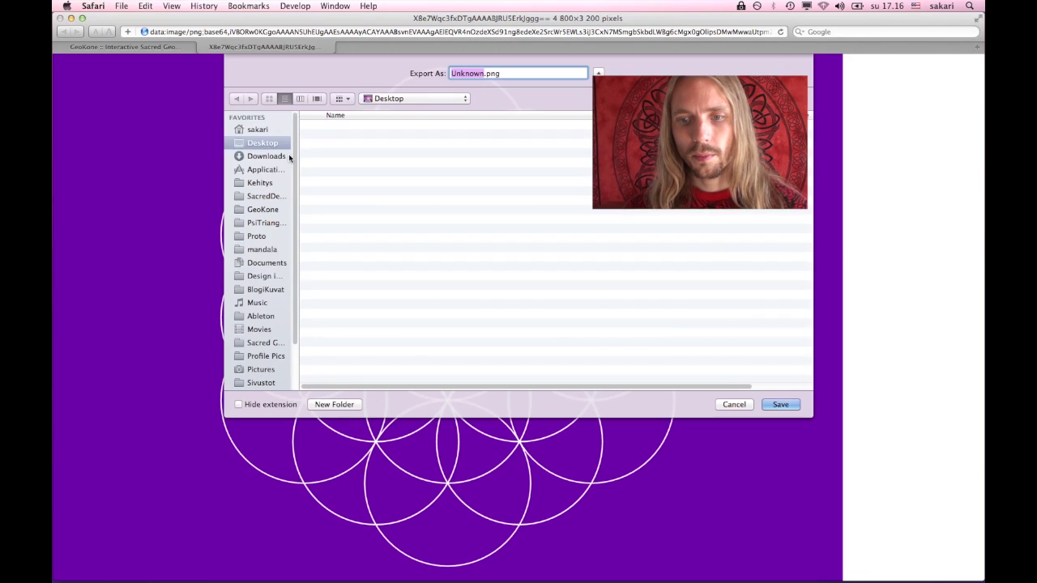
text(SeedOf)
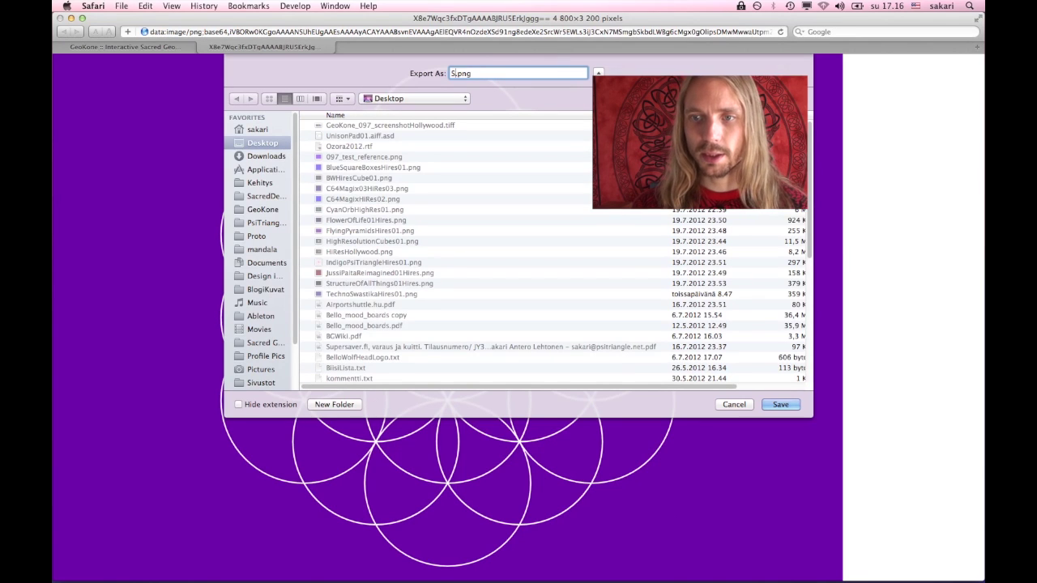
text(LifeIndig)
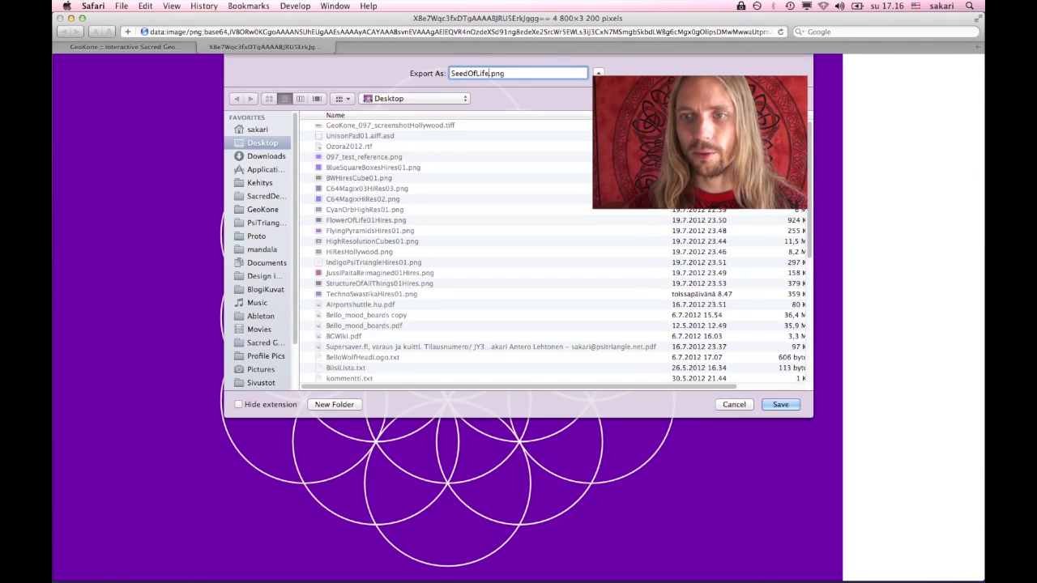
text(o-)
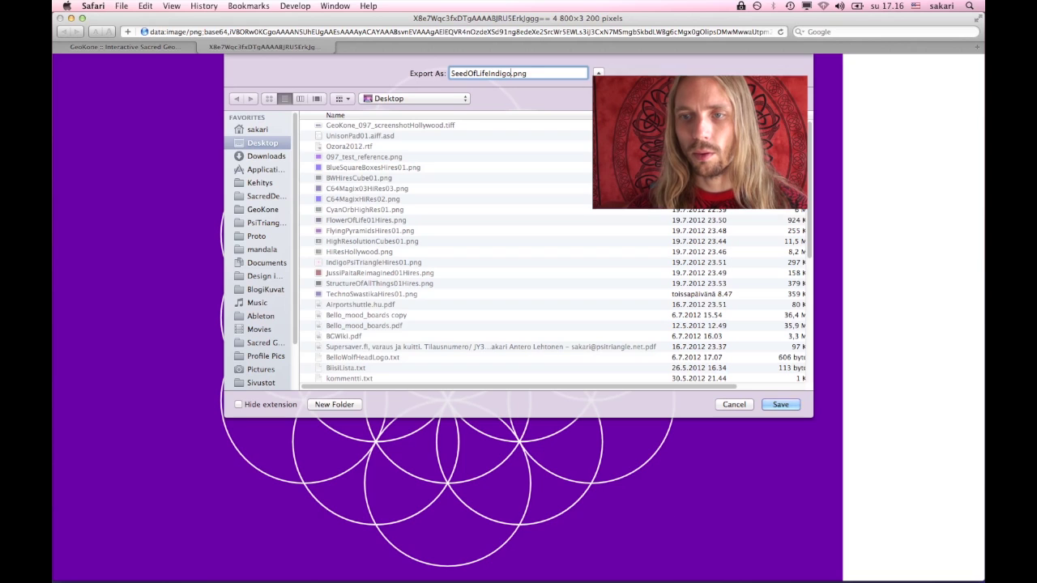
text(4800)
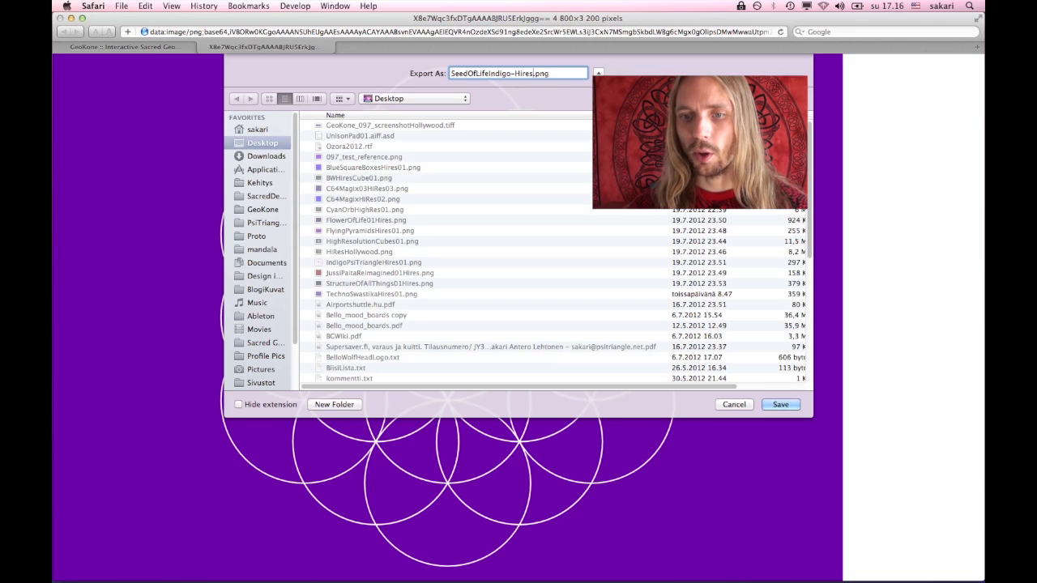
key(Return)
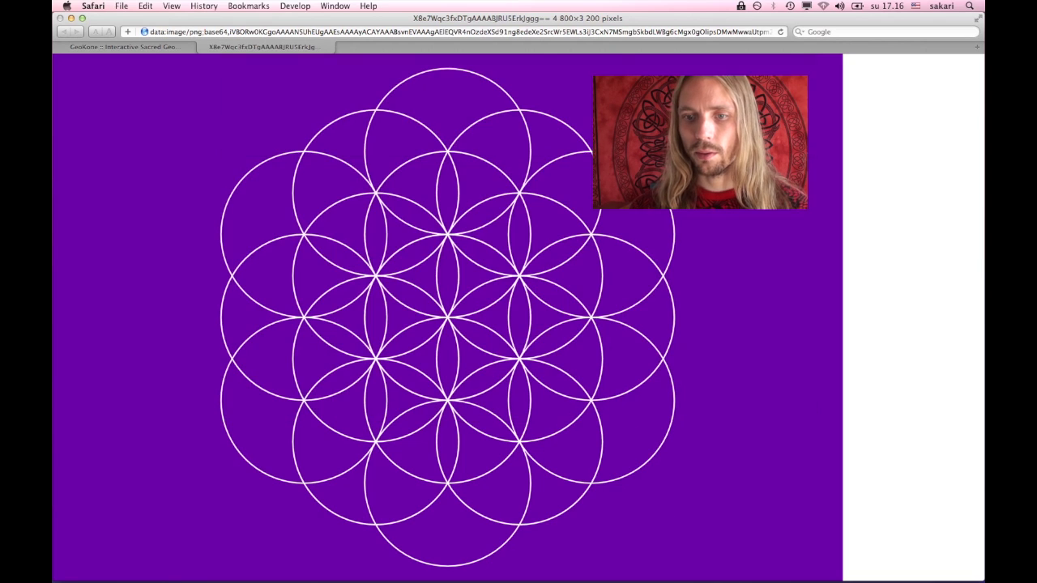
Close the exported image to return to the scene and select the page's web address
click(202, 50)
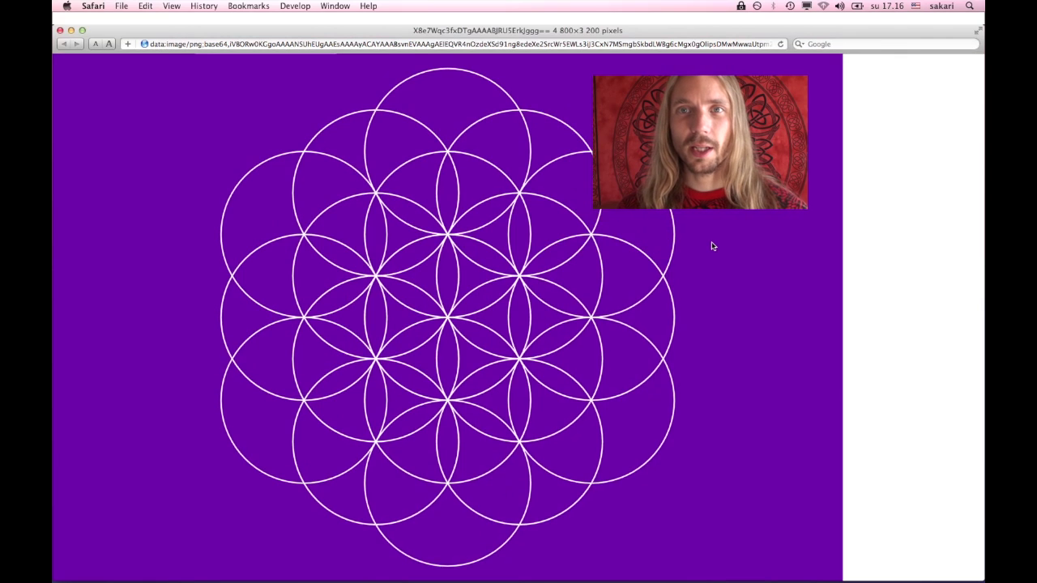
key(super+w)
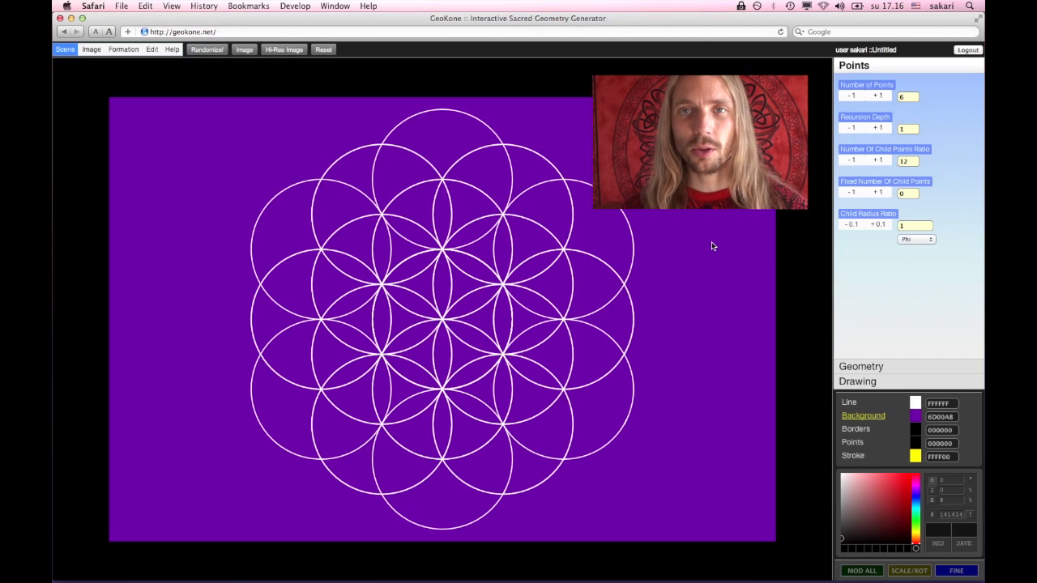
click(250, 31)
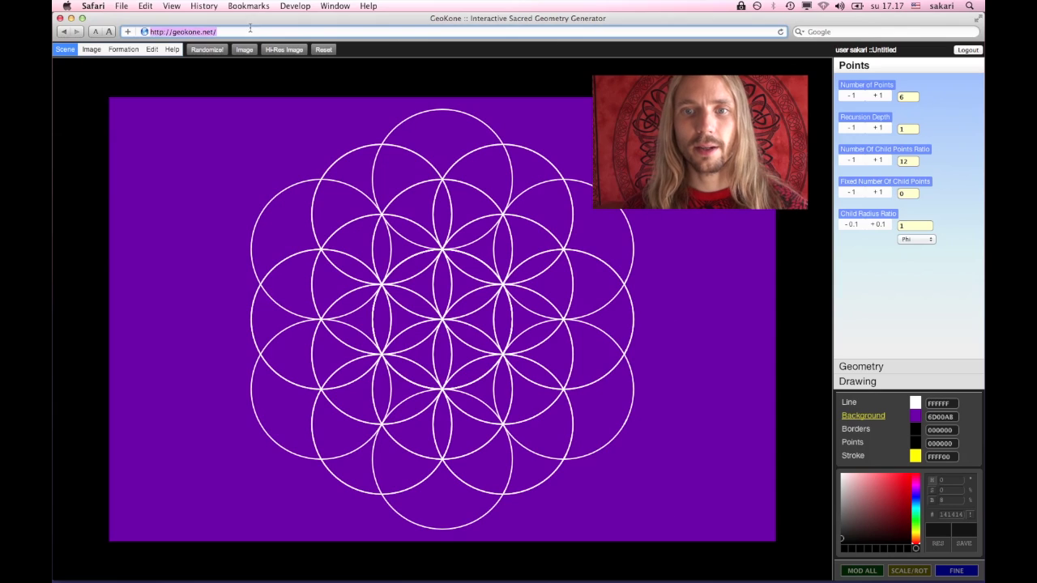